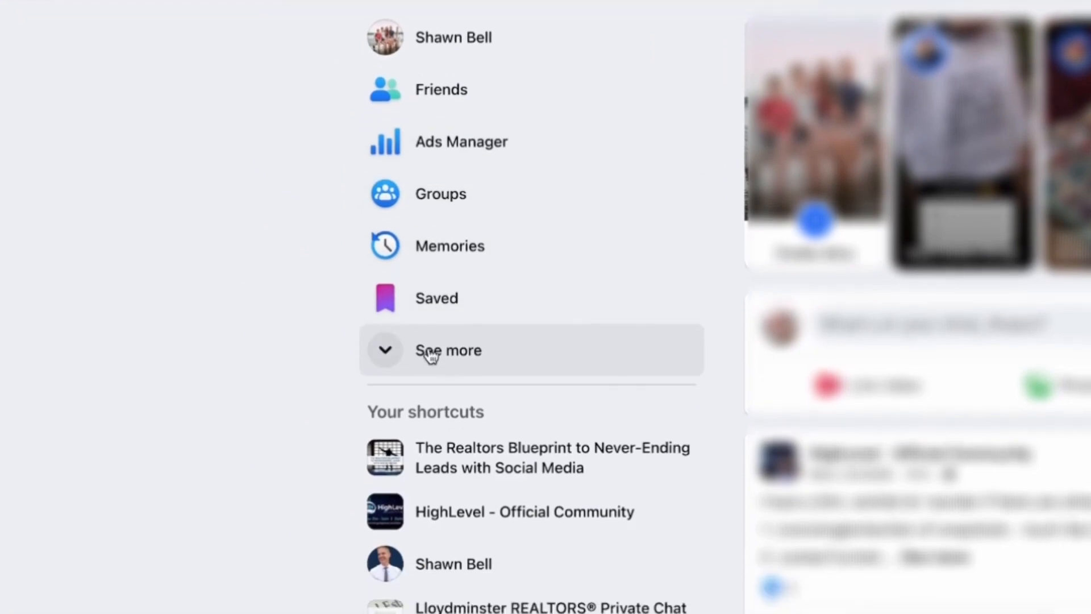
Step: Expand the full list of Facebook shortcuts and open Ads Manager
{"action": "left_click", "coordinate": [431, 354]}
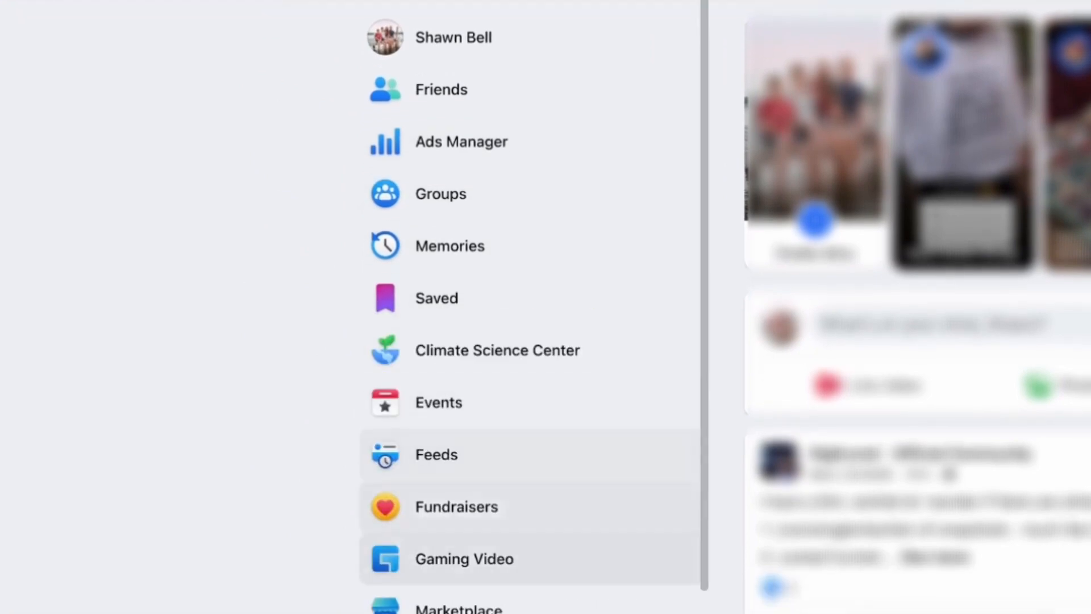
{"action": "scroll", "coordinate": [431, 568], "scroll_direction": "down", "scroll_amount": 1}
{"action": "scroll", "coordinate": [470, 446], "scroll_direction": "up", "scroll_amount": 1}
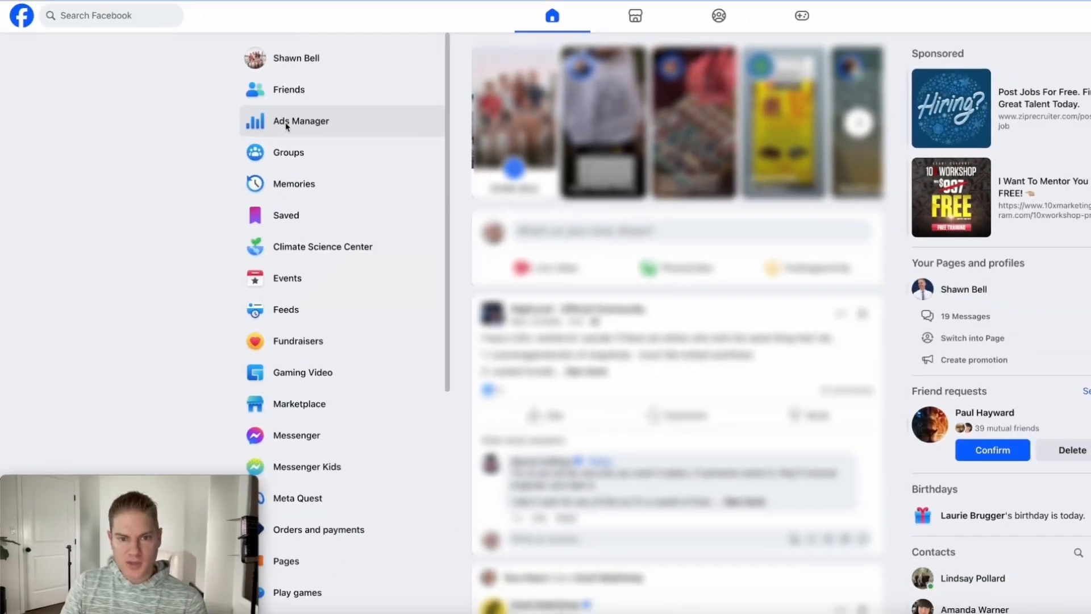
{"action": "left_click", "coordinate": [437, 149]}
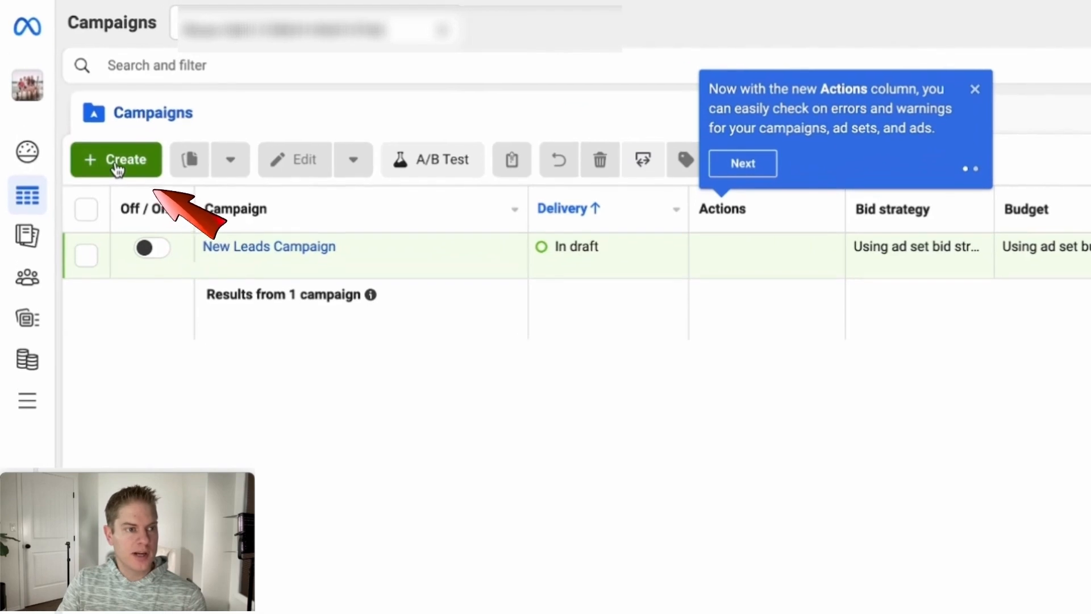
Step: Create a new auction campaign with the Leads objective, using the manual leads campaign setup
{"action": "left_click", "coordinate": [117, 167]}
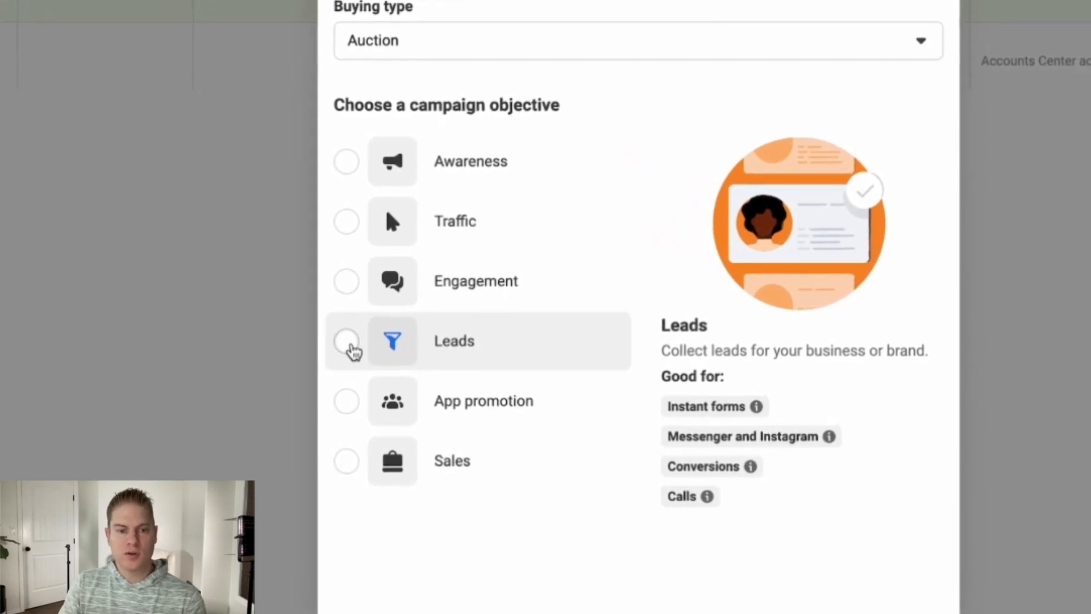
{"action": "left_click", "coordinate": [350, 341]}
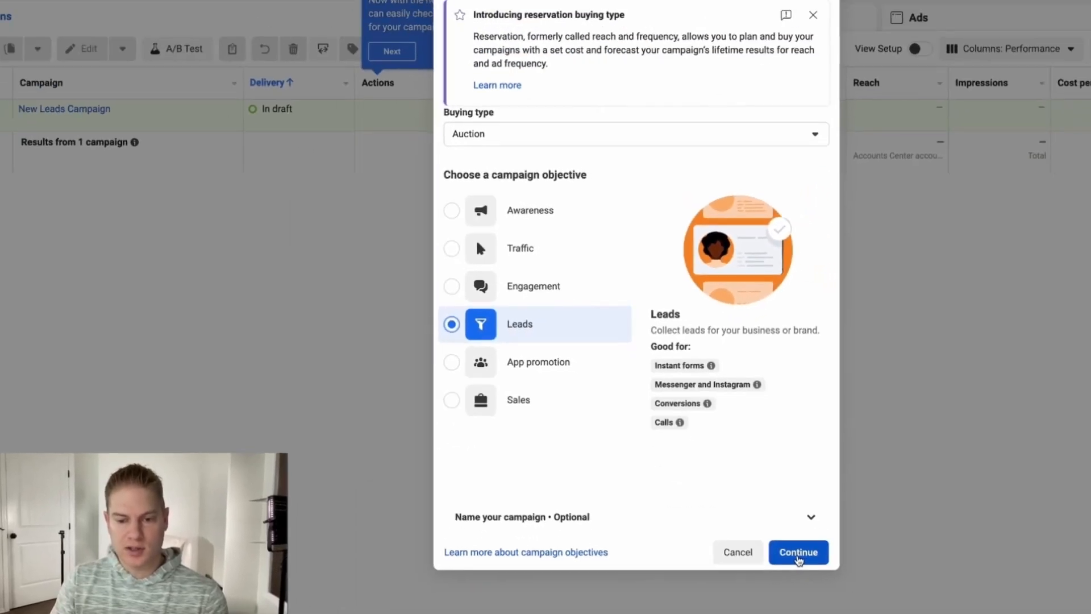
{"action": "left_click", "coordinate": [799, 554]}
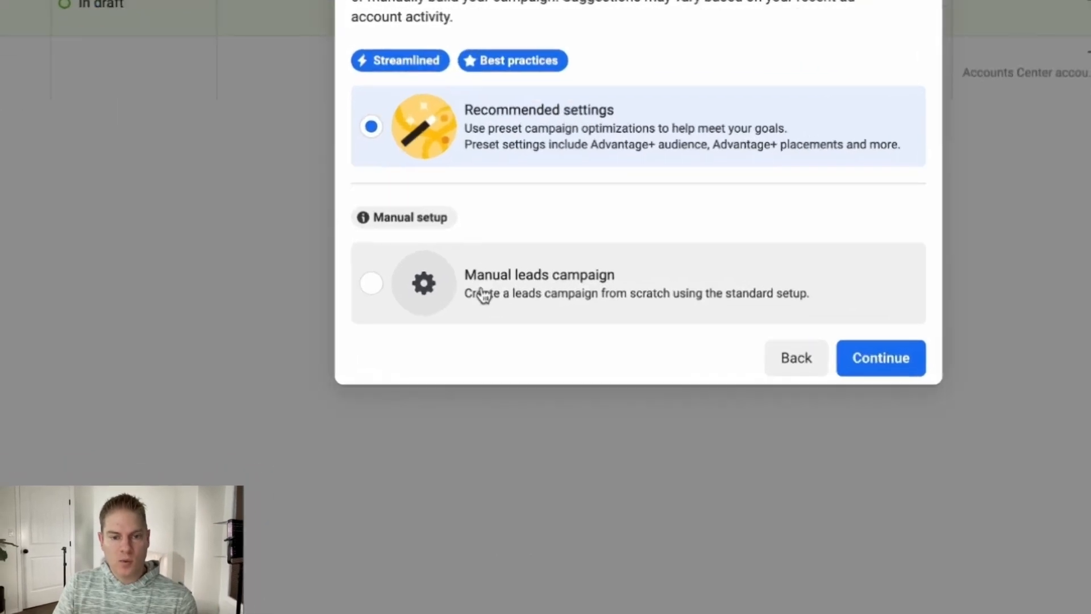
{"action": "left_click", "coordinate": [481, 295]}
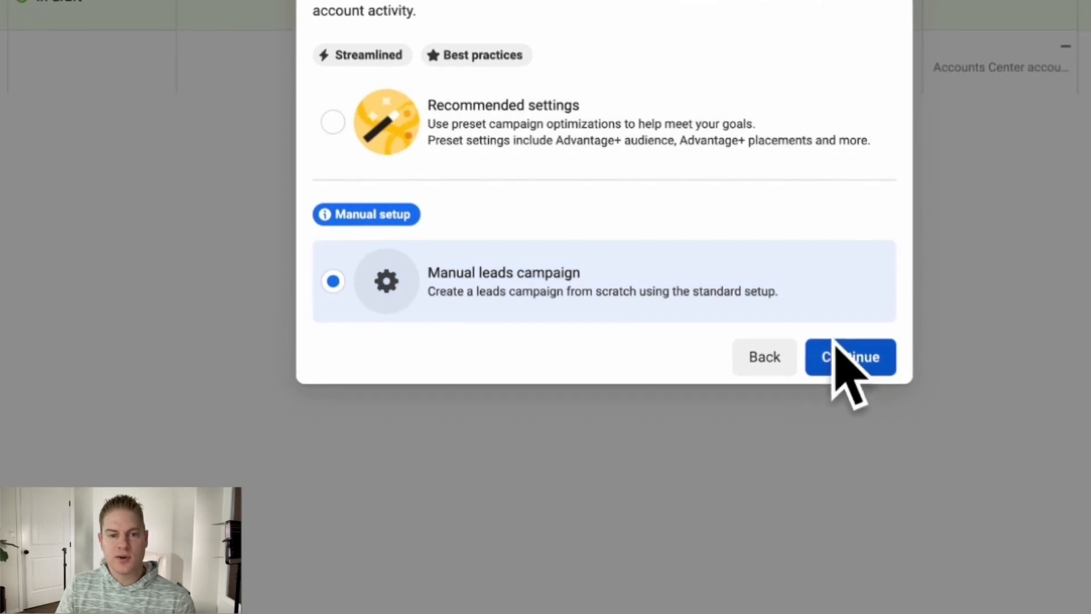
{"action": "left_click", "coordinate": [813, 357]}
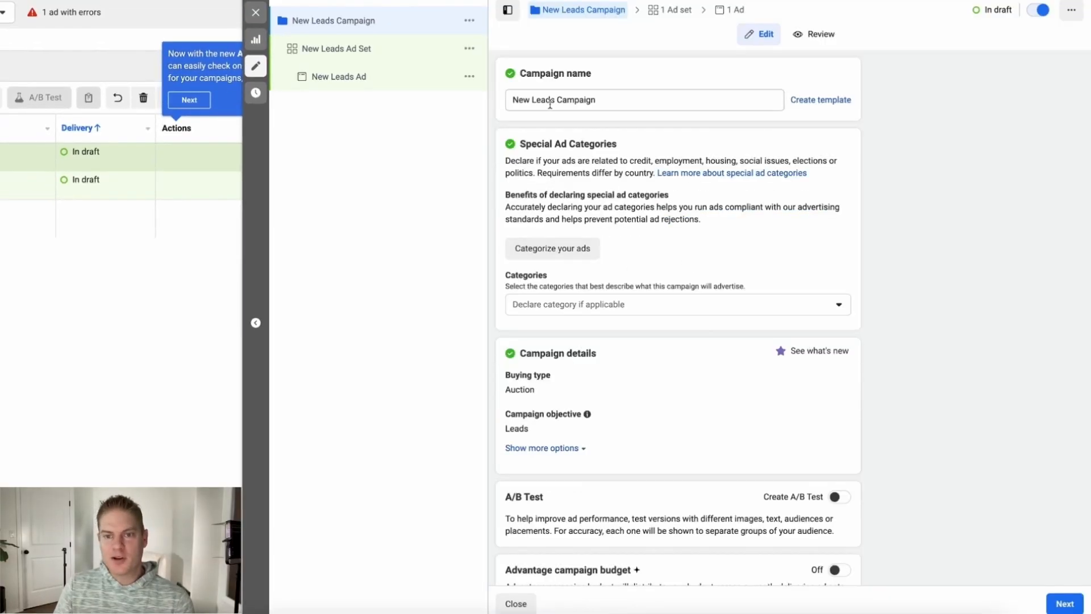
Step: Declare Housing as the campaign's special ad category and continue to the ad set settings
{"action": "left_click", "coordinate": [621, 302]}
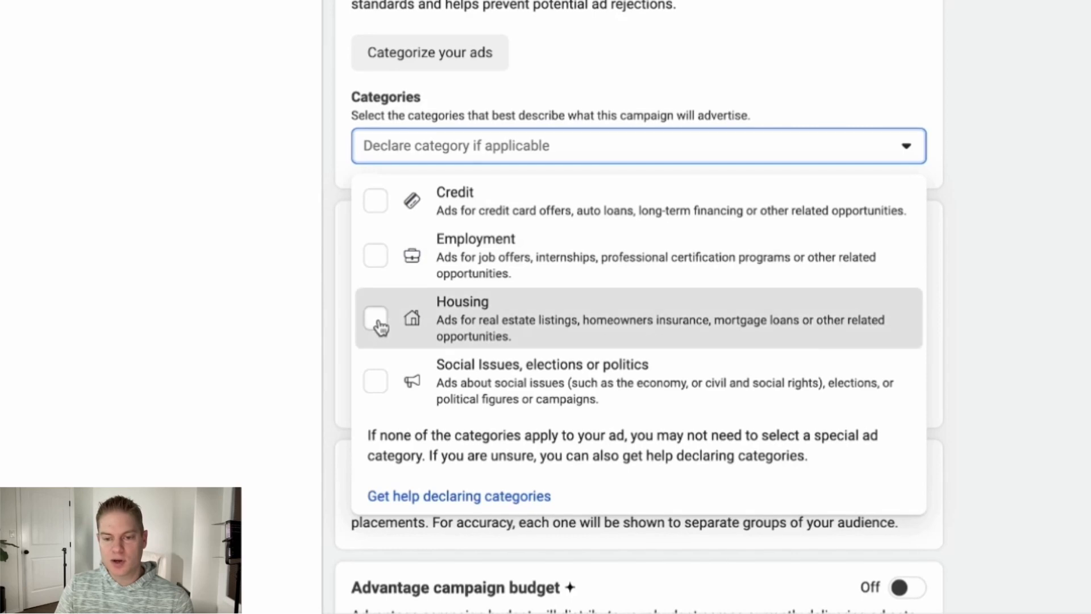
{"action": "left_click", "coordinate": [376, 319]}
{"action": "scroll", "coordinate": [964, 176], "scroll_direction": "down", "scroll_amount": 6}
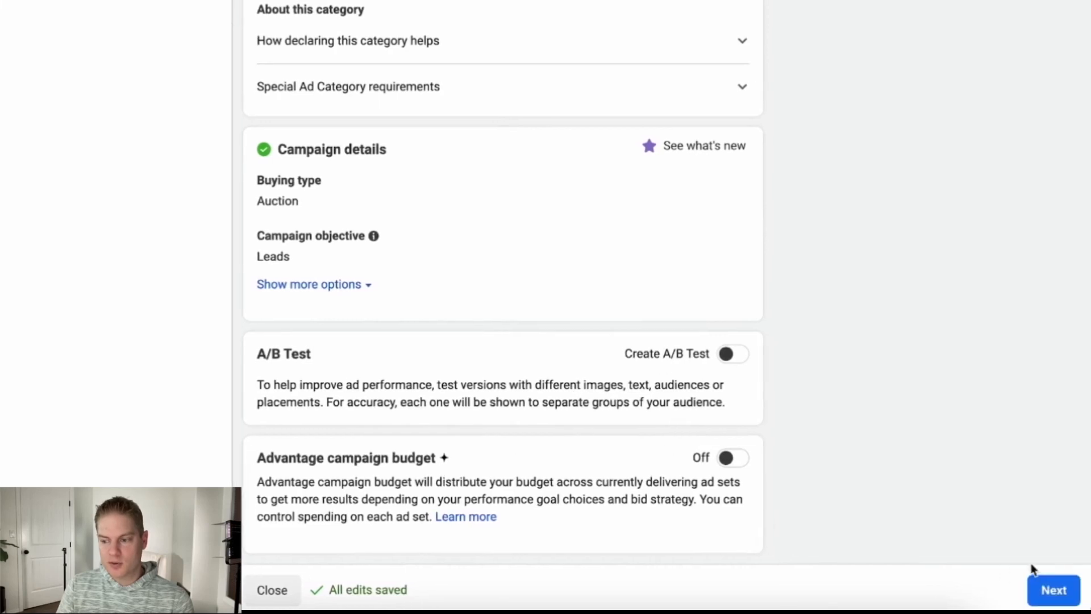
{"action": "left_click", "coordinate": [1051, 587]}
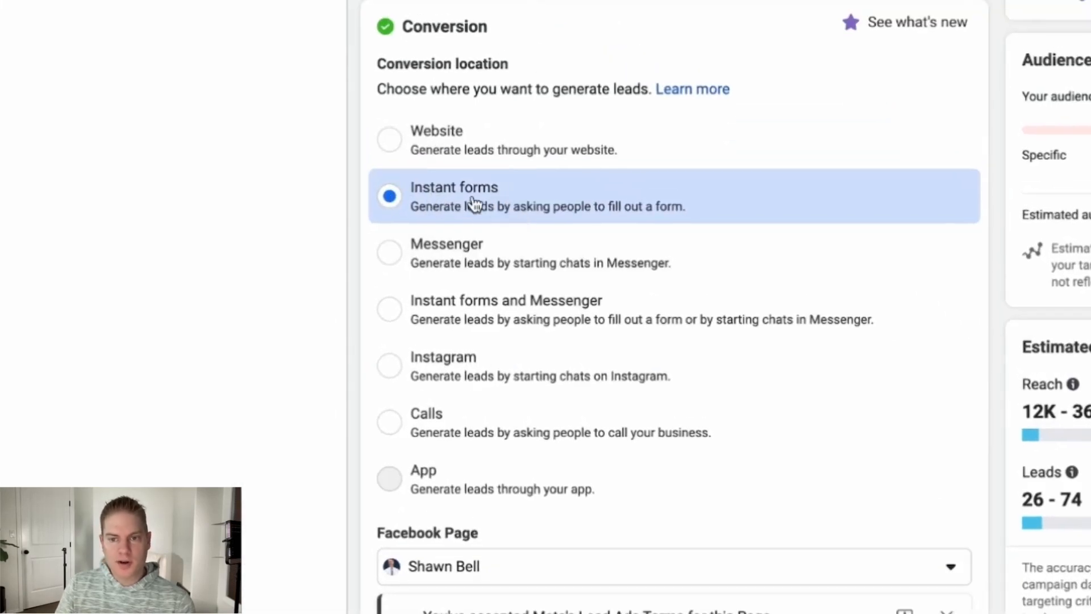
Step: Review the ad set's conversion location, Facebook Page, performance goal, budget and schedule settings
{"action": "scroll", "coordinate": [475, 201], "scroll_direction": "down", "scroll_amount": 5}
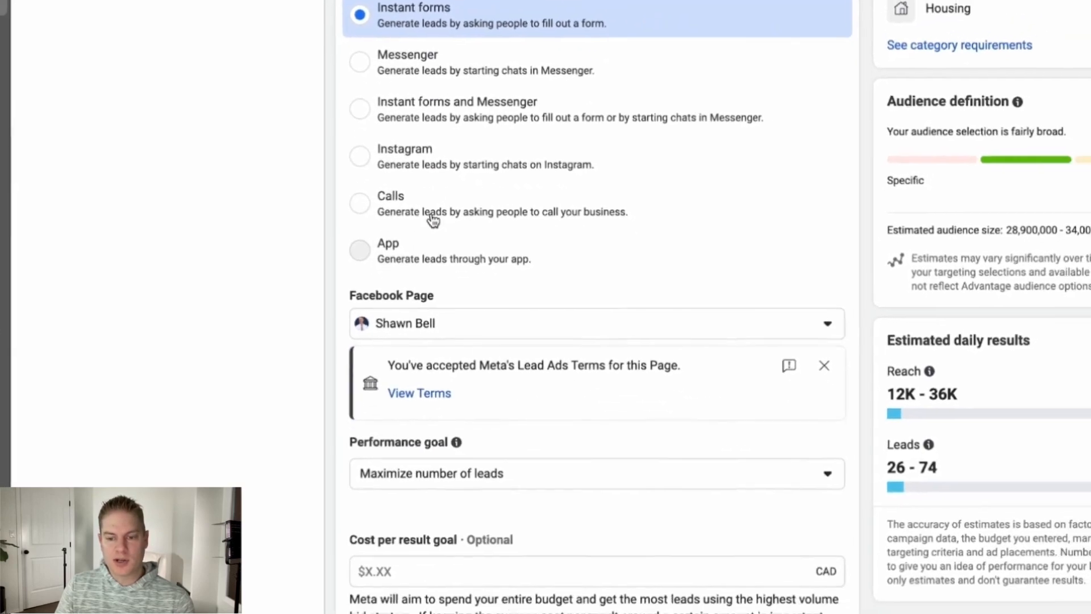
{"action": "scroll", "coordinate": [411, 225], "scroll_direction": "down", "scroll_amount": 3}
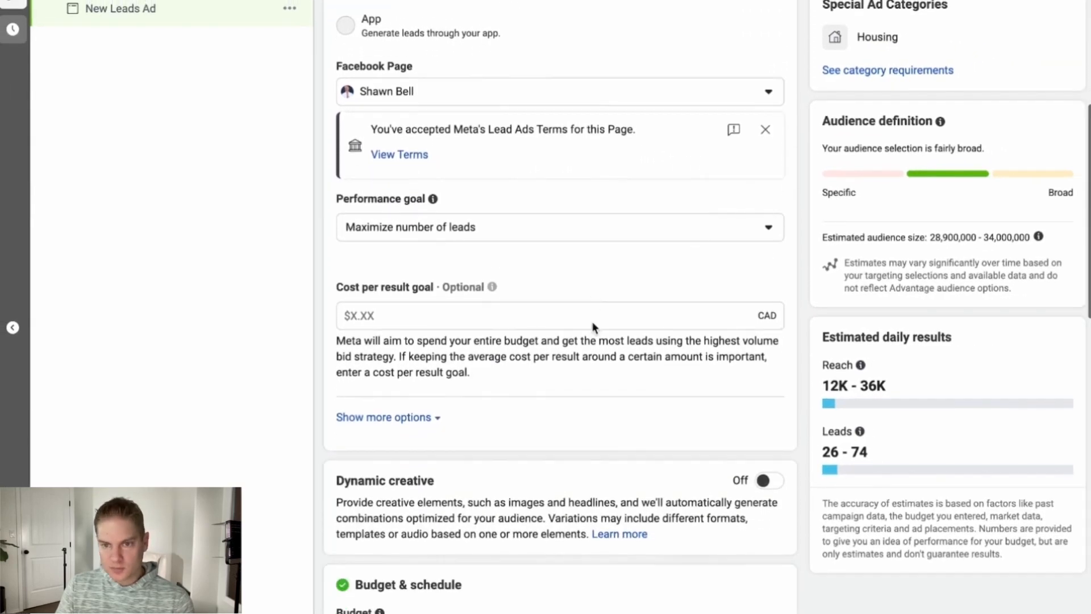
{"action": "scroll", "coordinate": [490, 333], "scroll_direction": "down", "scroll_amount": 1}
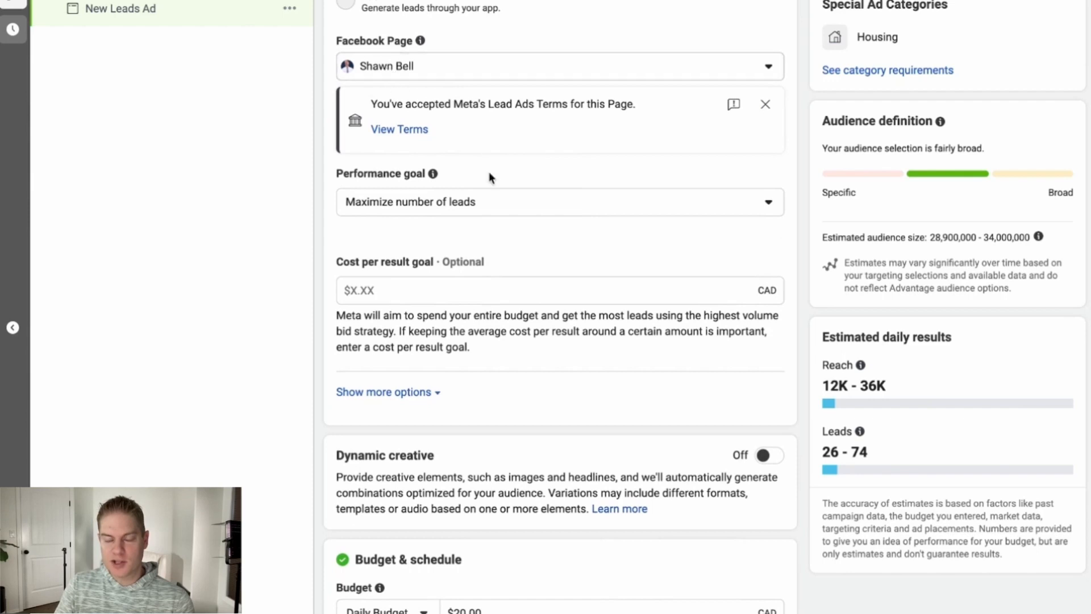
{"action": "scroll", "coordinate": [489, 193], "scroll_direction": "down", "scroll_amount": 5}
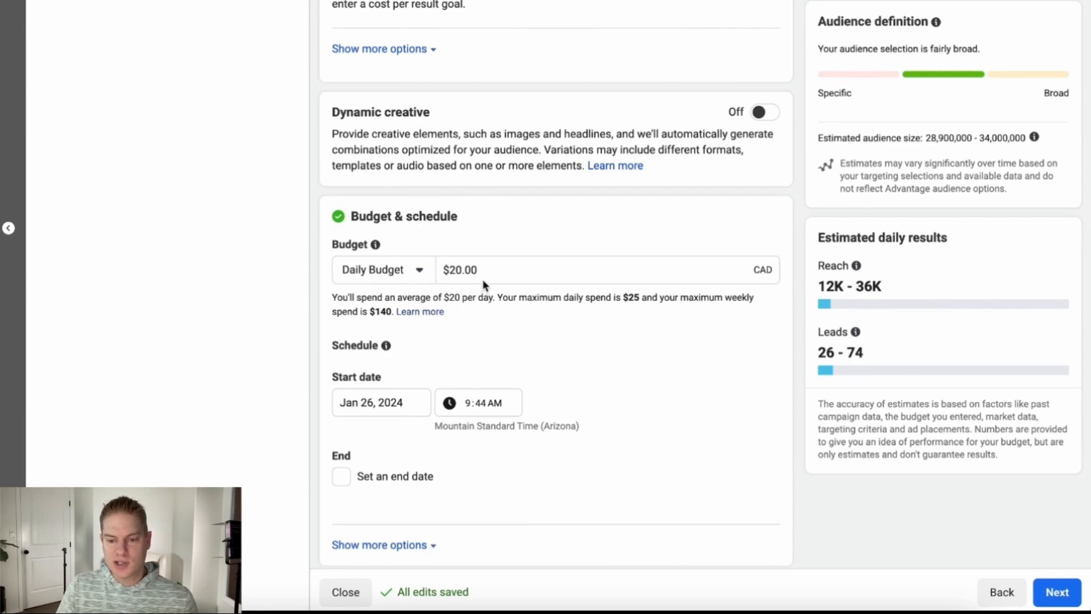
{"action": "scroll", "coordinate": [483, 278], "scroll_direction": "down", "scroll_amount": 2}
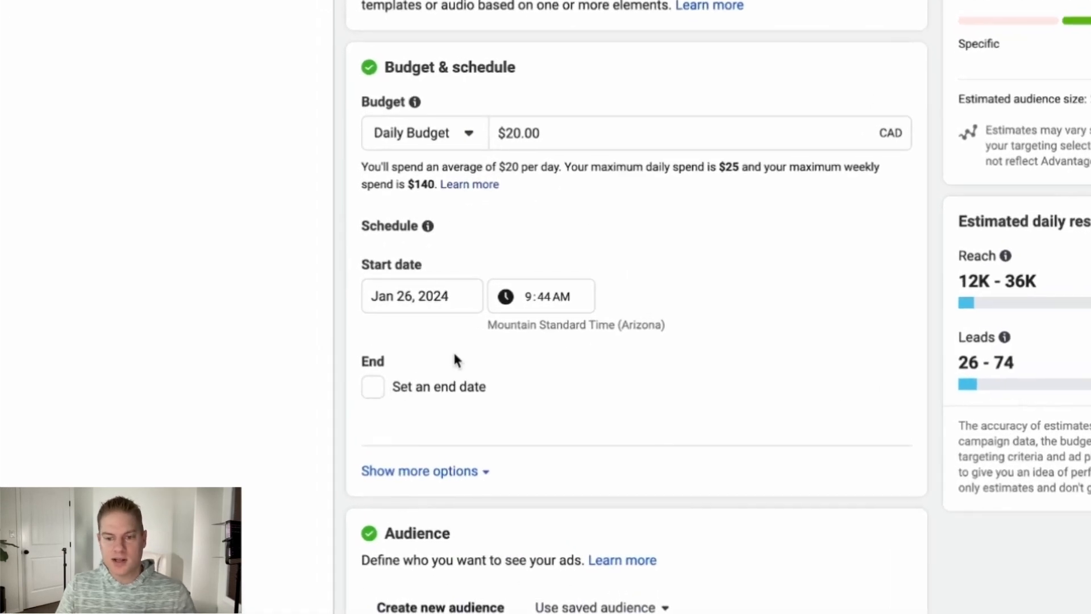
{"action": "scroll", "coordinate": [459, 347], "scroll_direction": "down", "scroll_amount": 2}
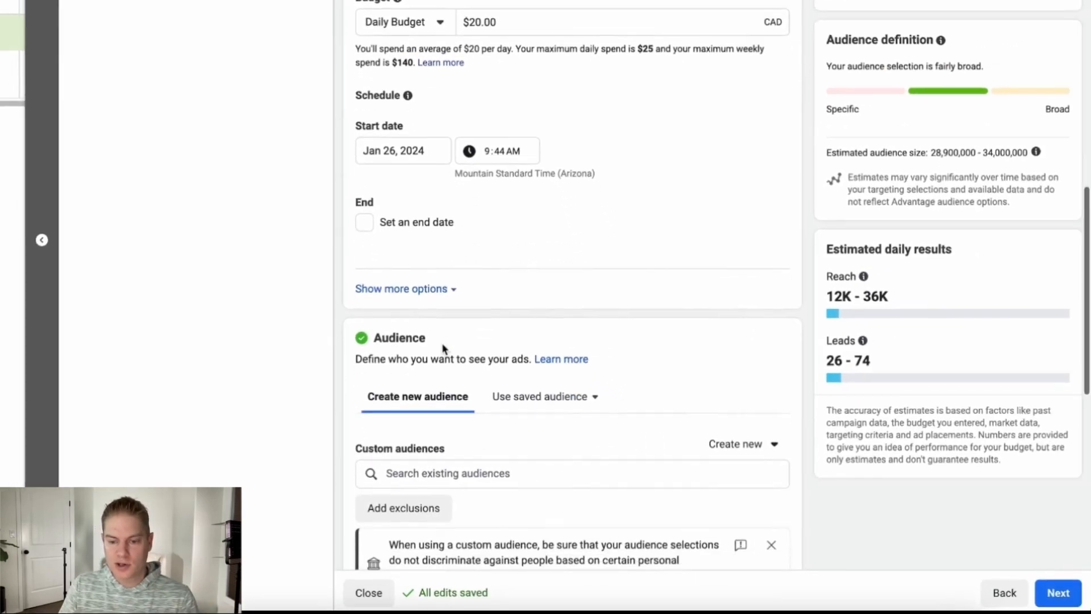
{"action": "scroll", "coordinate": [461, 333], "scroll_direction": "down", "scroll_amount": 7}
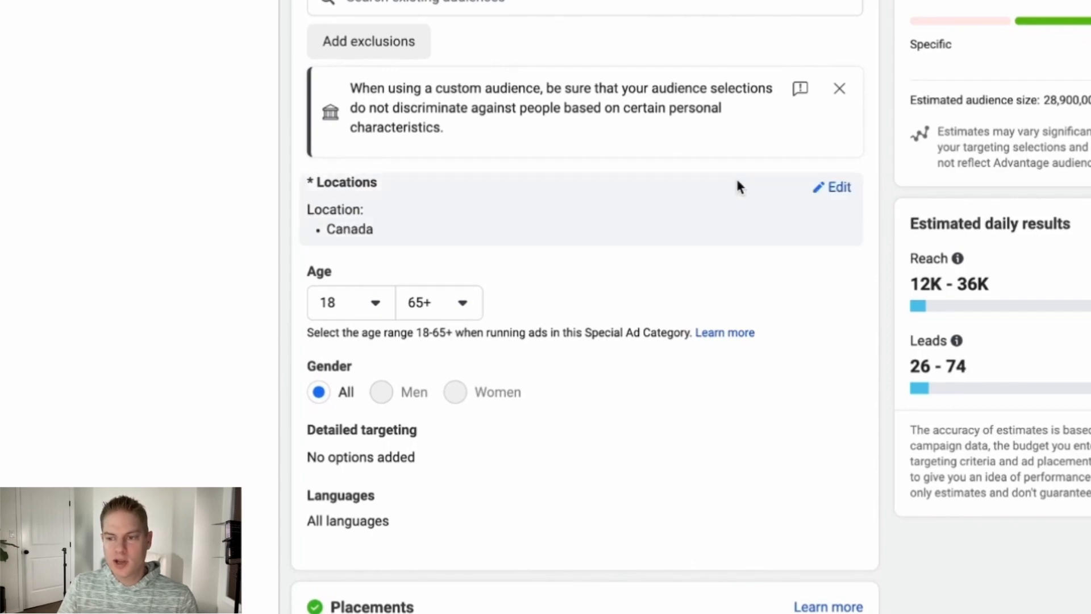
Step: Replace Canada with Calgary, Alberta as the audience location and check the city's radius options
{"action": "left_click", "coordinate": [838, 189]}
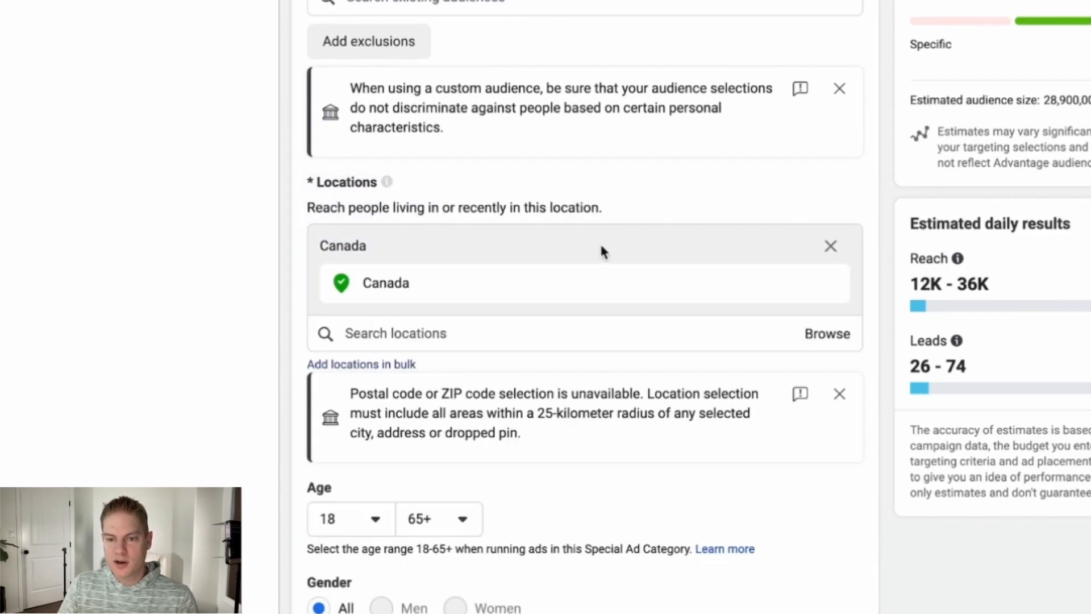
{"action": "left_click", "coordinate": [830, 246]}
{"action": "left_click", "coordinate": [385, 294]}
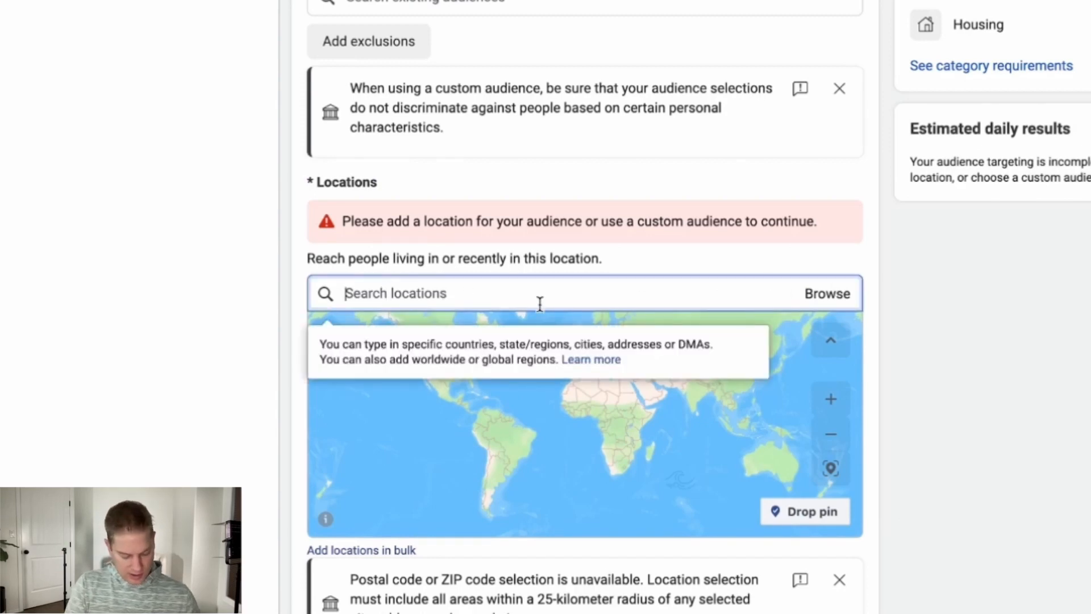
{"action": "type", "text": "calgary"}
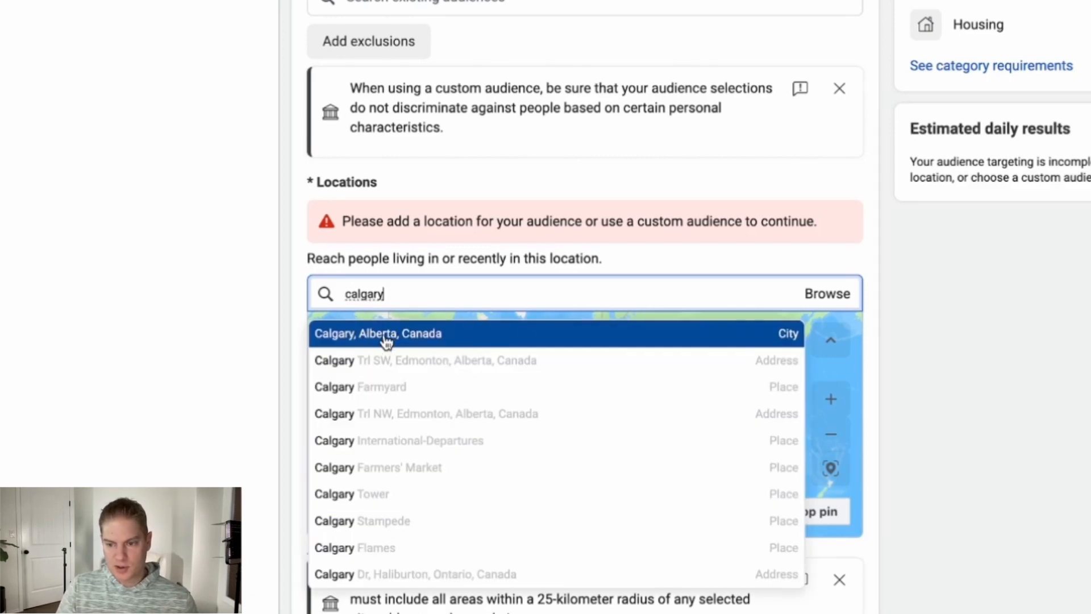
{"action": "left_click", "coordinate": [386, 336]}
{"action": "scroll", "coordinate": [383, 335], "scroll_direction": "down", "scroll_amount": 2}
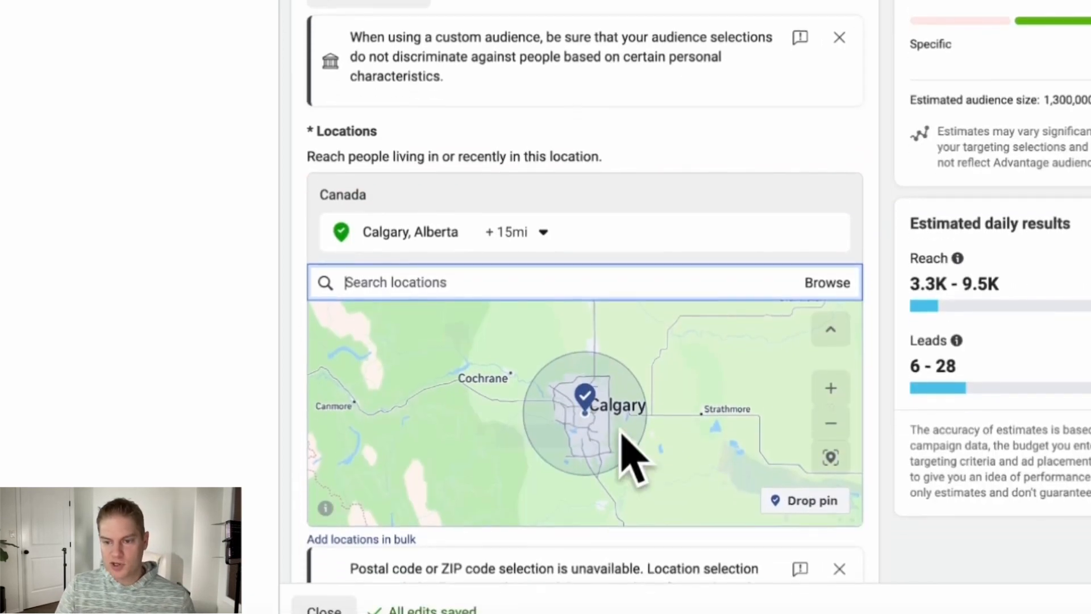
{"action": "left_click", "coordinate": [543, 209]}
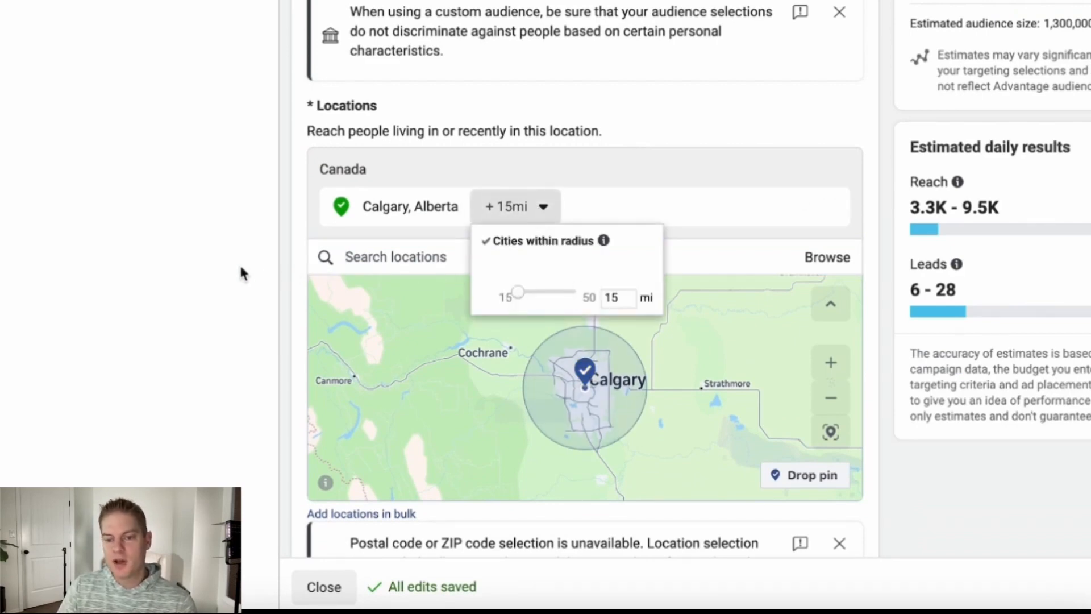
{"action": "left_click", "coordinate": [257, 274]}
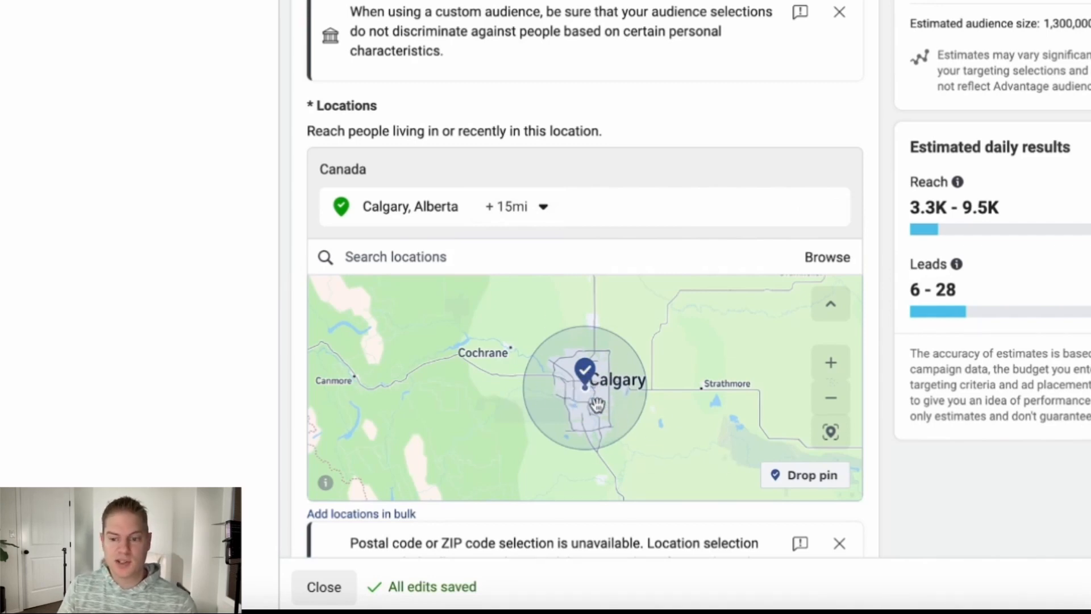
Step: Switch the ad set to manual placements and exclude the Audience network and Instagram platforms
{"action": "scroll", "coordinate": [514, 142], "scroll_direction": "down", "scroll_amount": 6}
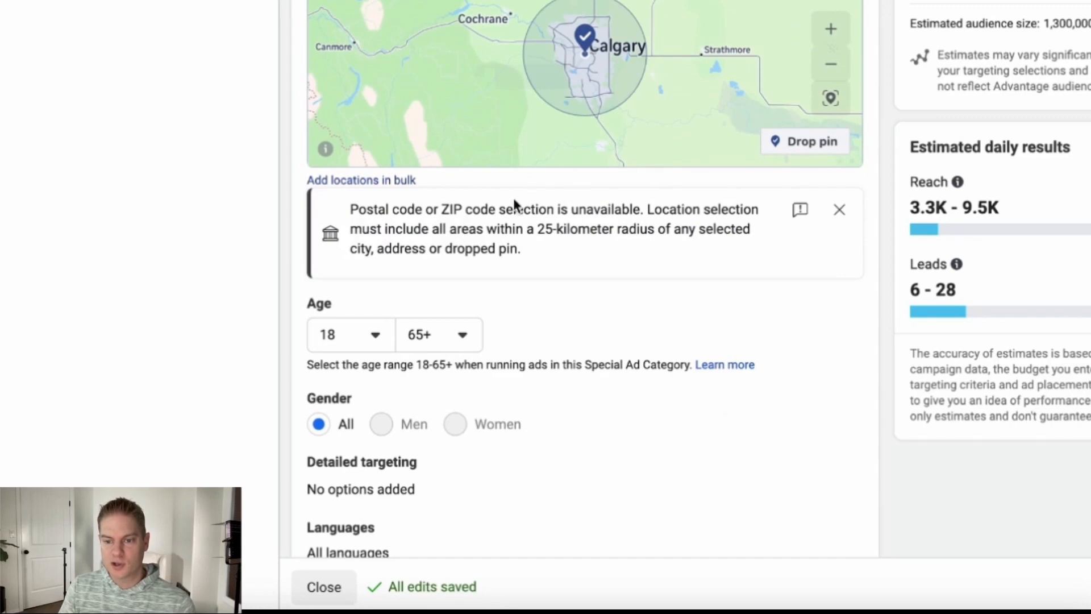
{"action": "scroll", "coordinate": [513, 198], "scroll_direction": "down", "scroll_amount": 4}
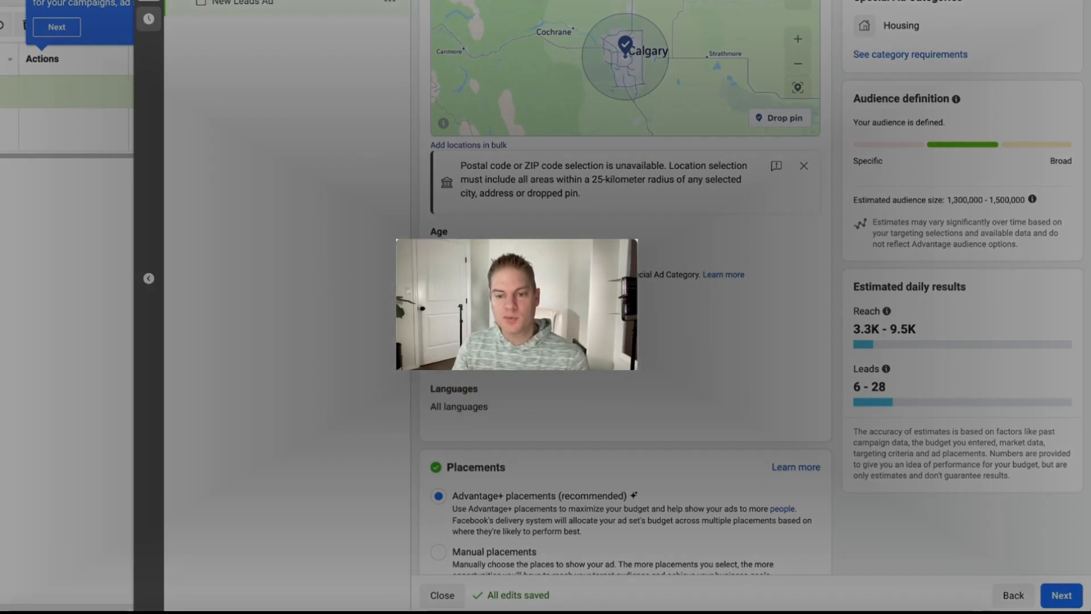
{"action": "scroll", "coordinate": [560, 288], "scroll_direction": "down", "scroll_amount": 1}
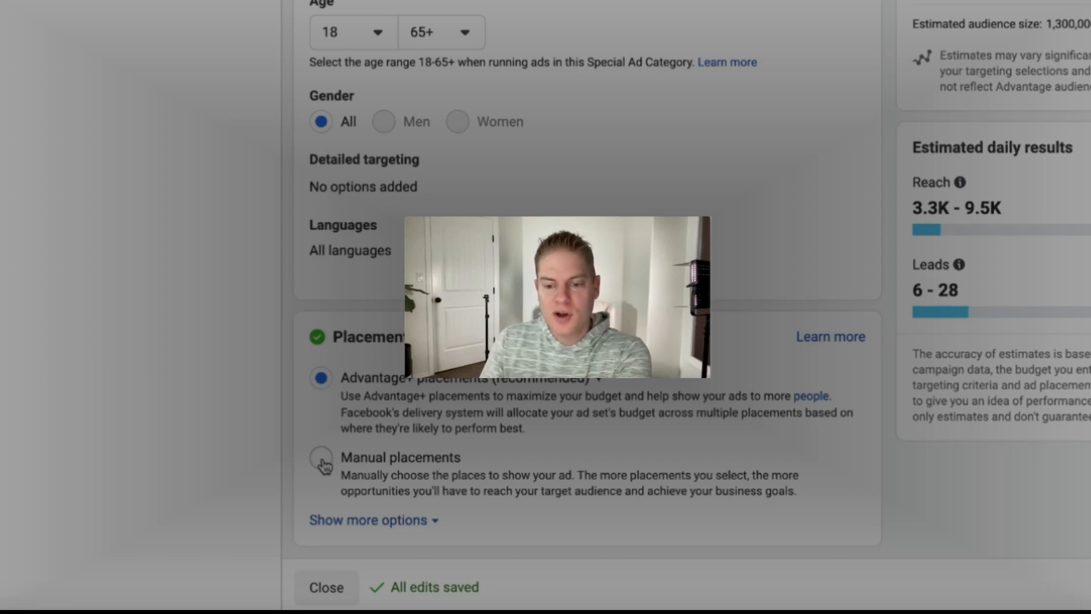
{"action": "left_click", "coordinate": [322, 457]}
{"action": "scroll", "coordinate": [448, 417], "scroll_direction": "down", "scroll_amount": 5}
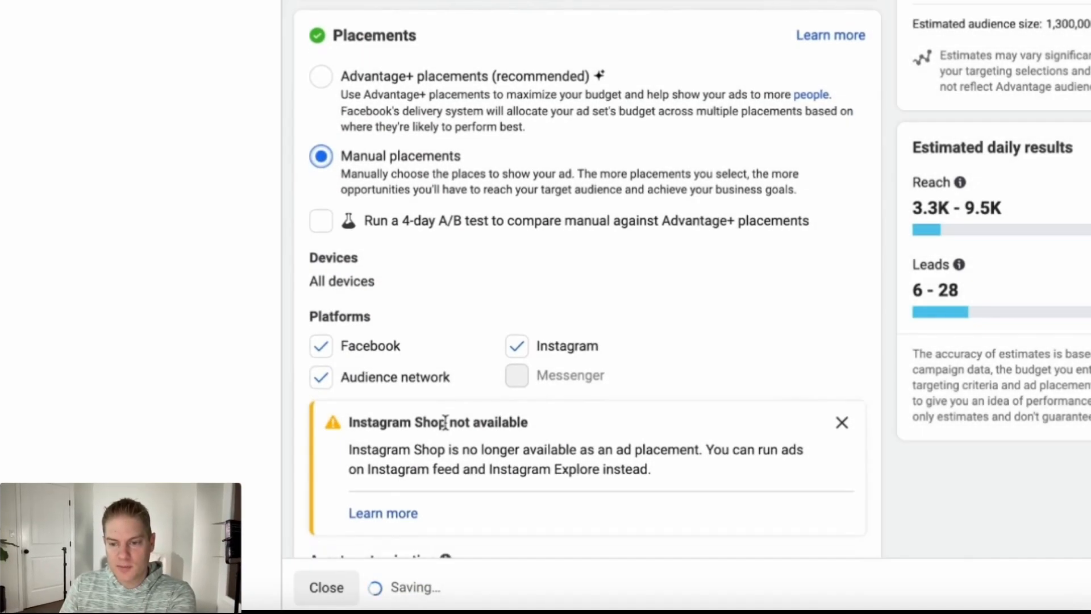
{"action": "scroll", "coordinate": [445, 422], "scroll_direction": "down", "scroll_amount": 4}
{"action": "scroll", "coordinate": [722, 160], "scroll_direction": "up", "scroll_amount": 3}
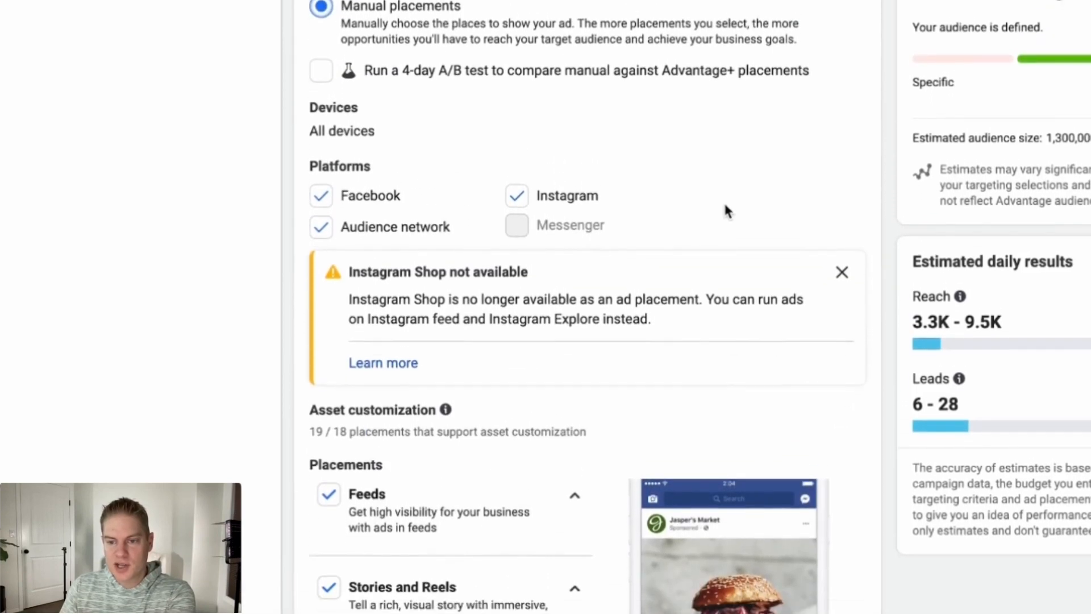
{"action": "left_click", "coordinate": [321, 244]}
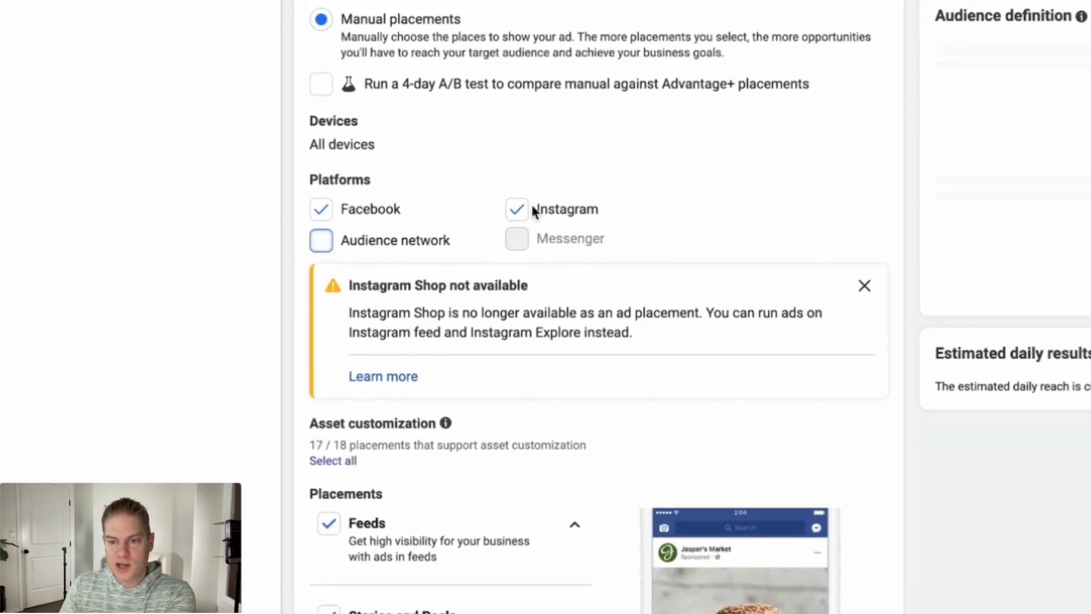
{"action": "left_click", "coordinate": [520, 218]}
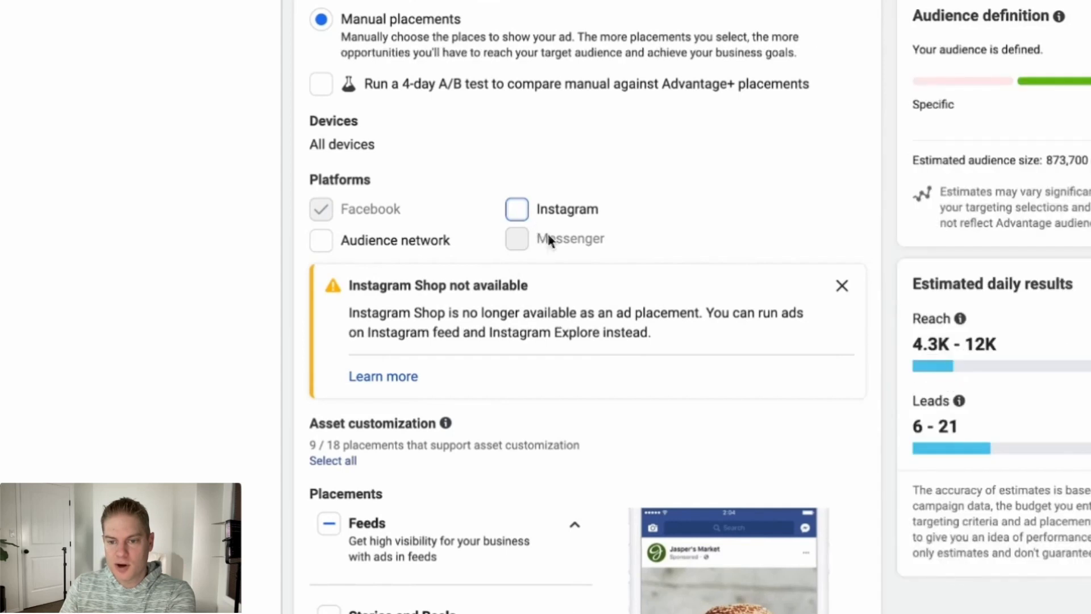
Step: Exclude the Stories and Reels, In-stream ads for videos and reels, and Search results placement groups from the ad set
{"action": "scroll", "coordinate": [554, 222], "scroll_direction": "down", "scroll_amount": 1}
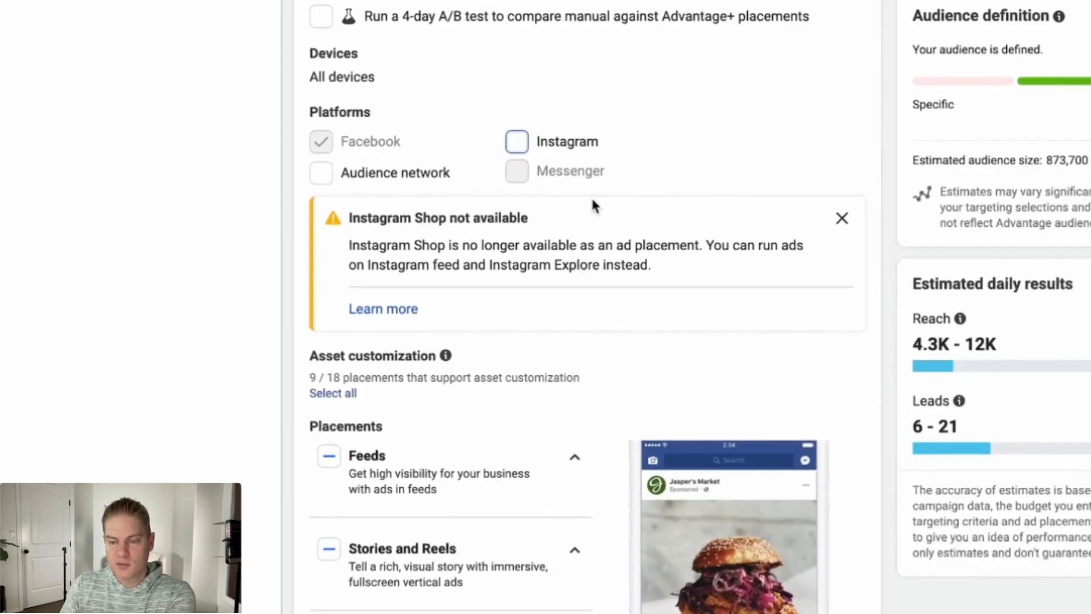
{"action": "scroll", "coordinate": [593, 208], "scroll_direction": "down", "scroll_amount": 4}
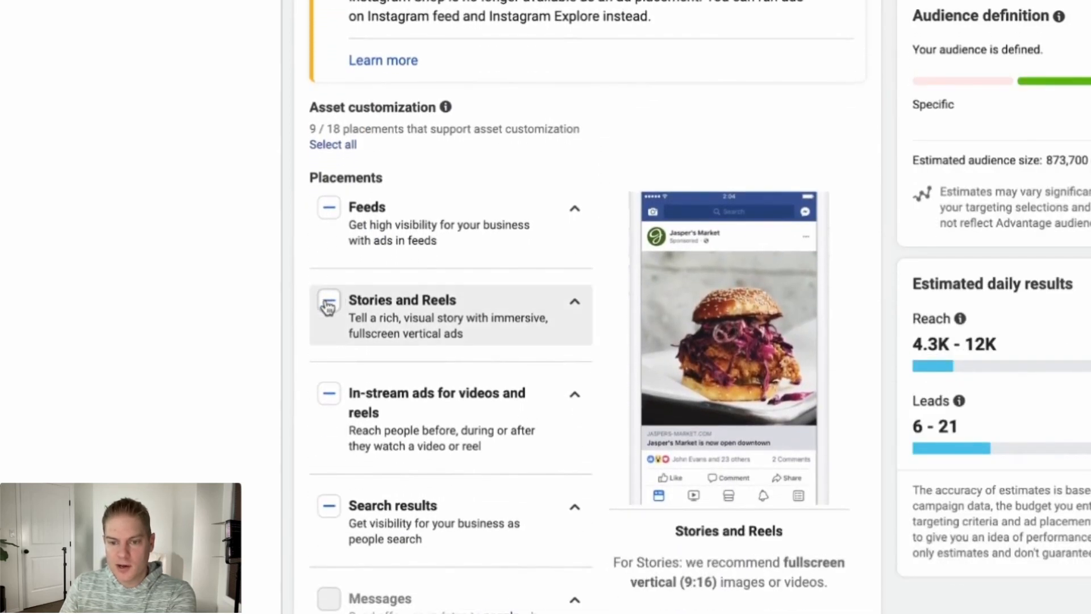
{"action": "left_click", "coordinate": [328, 304]}
{"action": "left_click", "coordinate": [329, 304]}
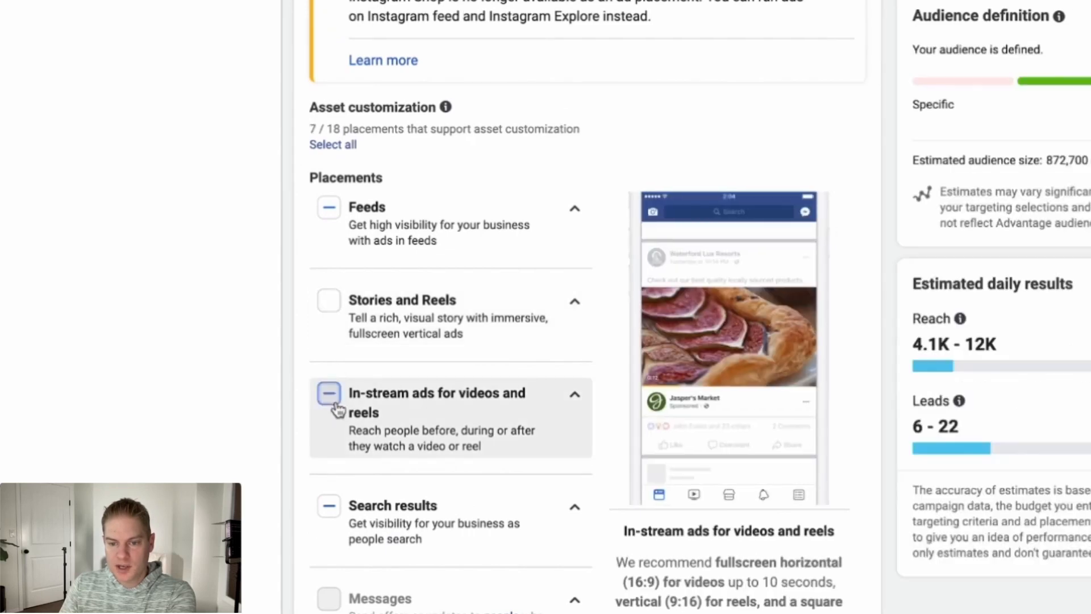
{"action": "left_click", "coordinate": [335, 405]}
{"action": "left_click", "coordinate": [335, 405]}
{"action": "left_click", "coordinate": [334, 510]}
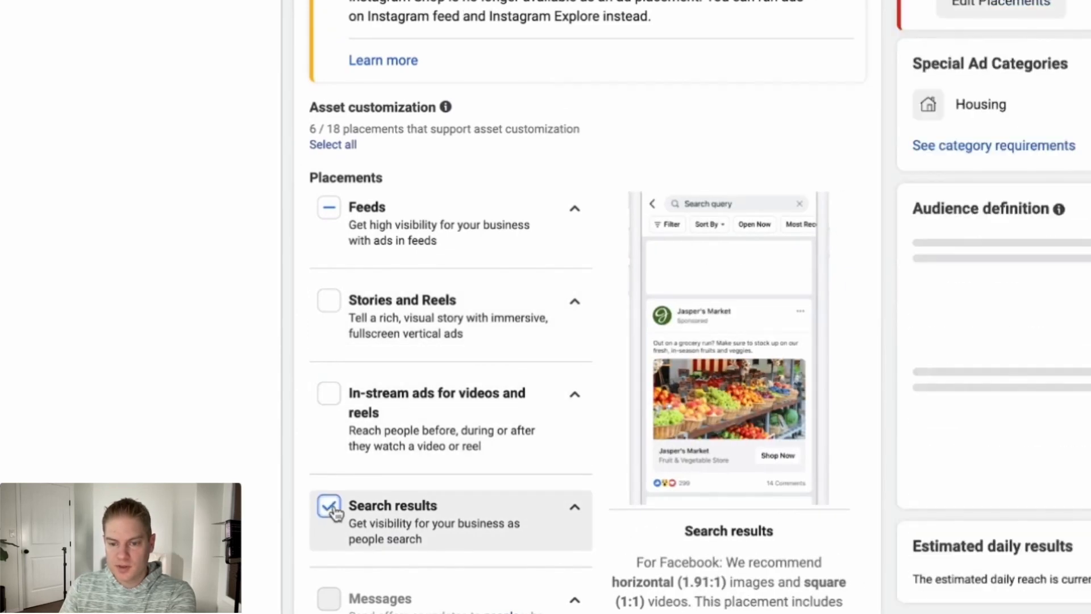
{"action": "left_click", "coordinate": [336, 511]}
Step: Within the Feeds placements, exclude Facebook Marketplace, Facebook video feeds and Facebook Business Explore
{"action": "scroll", "coordinate": [461, 463], "scroll_direction": "down", "scroll_amount": 5}
{"action": "scroll", "coordinate": [482, 318], "scroll_direction": "up", "scroll_amount": 1}
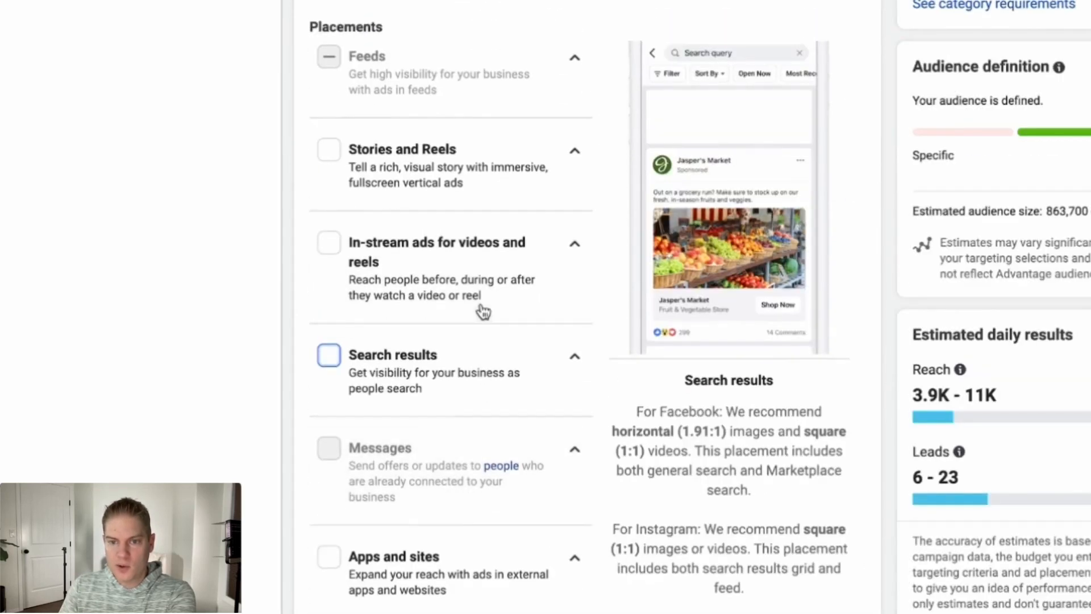
{"action": "scroll", "coordinate": [482, 311], "scroll_direction": "up", "scroll_amount": 1}
{"action": "left_click", "coordinate": [580, 136]}
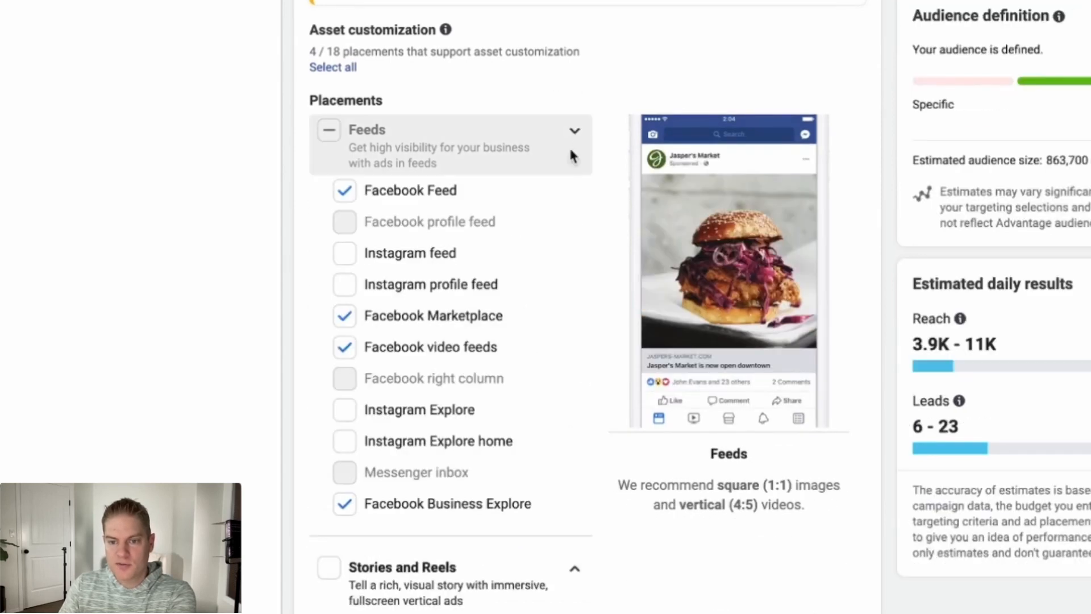
{"action": "left_click", "coordinate": [345, 321]}
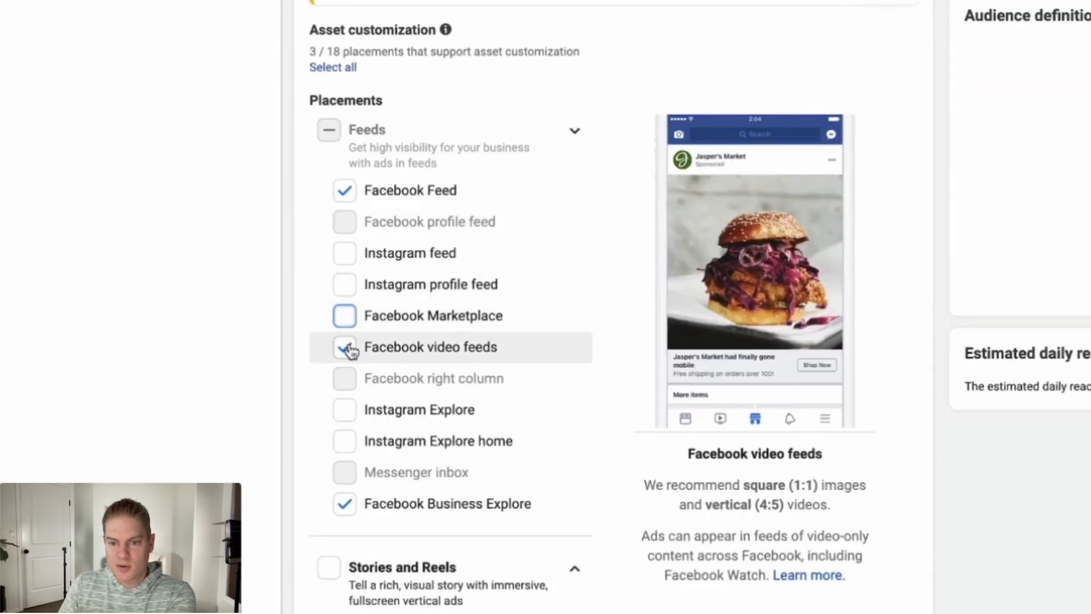
{"action": "left_click", "coordinate": [347, 351]}
{"action": "left_click", "coordinate": [346, 504]}
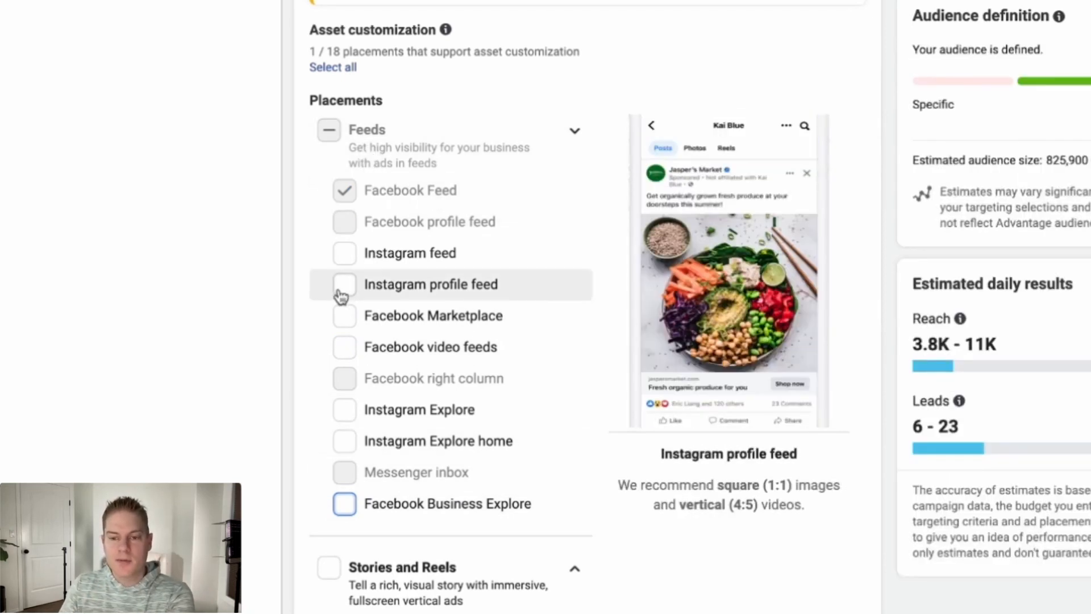
Step: Include Instagram feed in the Feeds placements and continue to the ad settings
{"action": "left_click", "coordinate": [343, 258]}
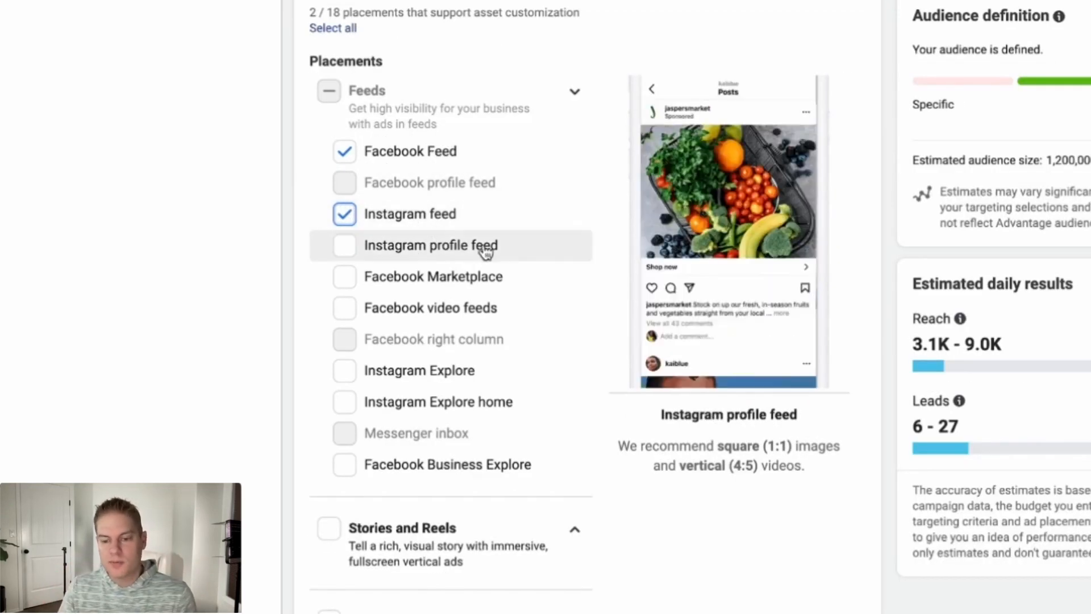
{"action": "scroll", "coordinate": [611, 336], "scroll_direction": "down", "scroll_amount": 3}
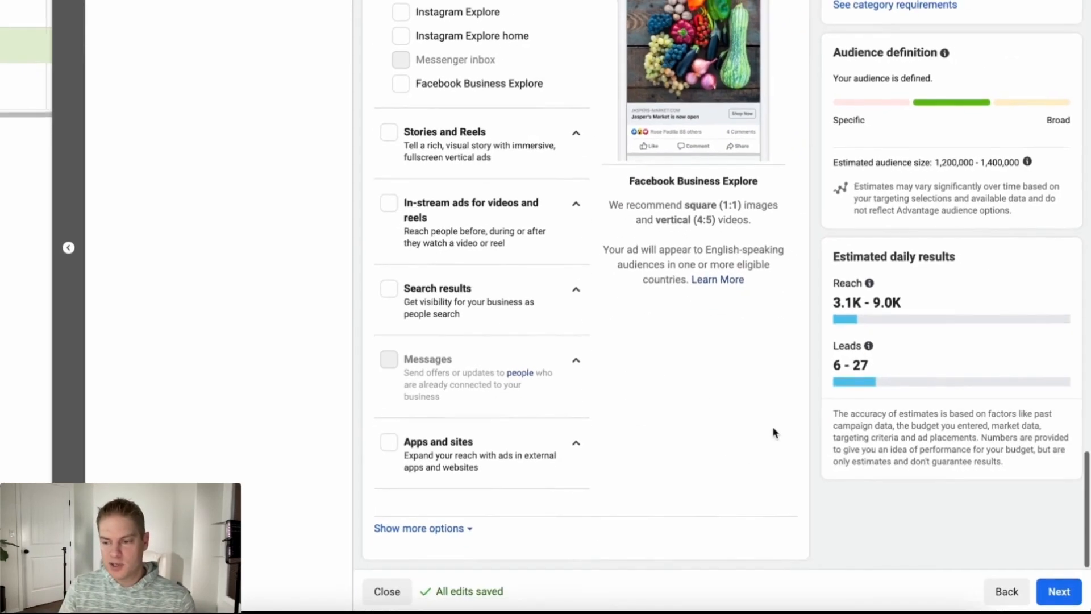
{"action": "left_click", "coordinate": [1054, 591]}
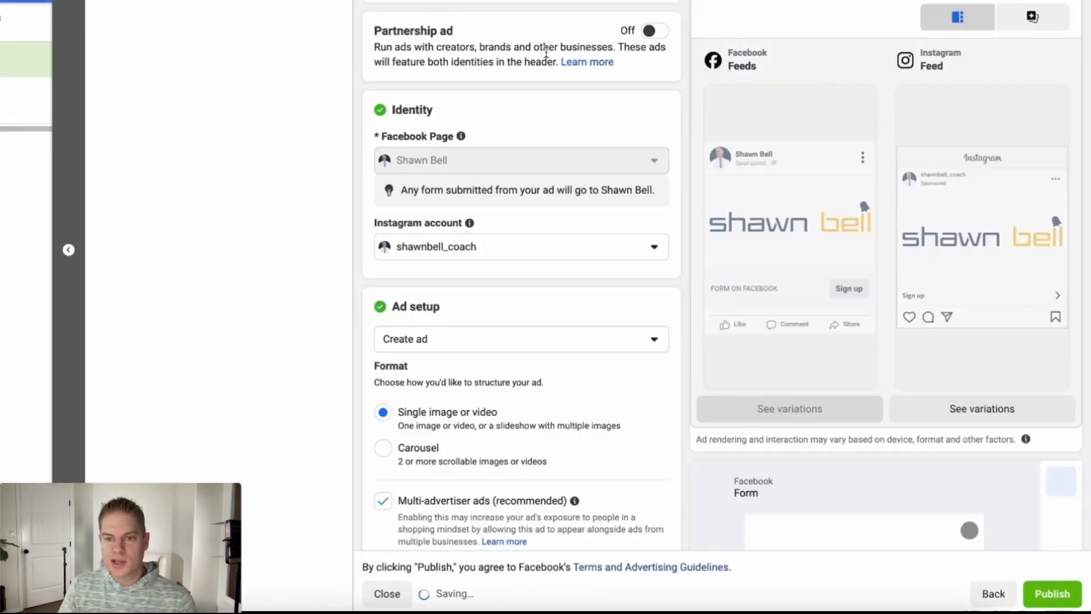
Step: Replace the ad's media with the account image sc2 (3) (1).jpg and continue to its crop settings
{"action": "scroll", "coordinate": [545, 51], "scroll_direction": "down", "scroll_amount": 5}
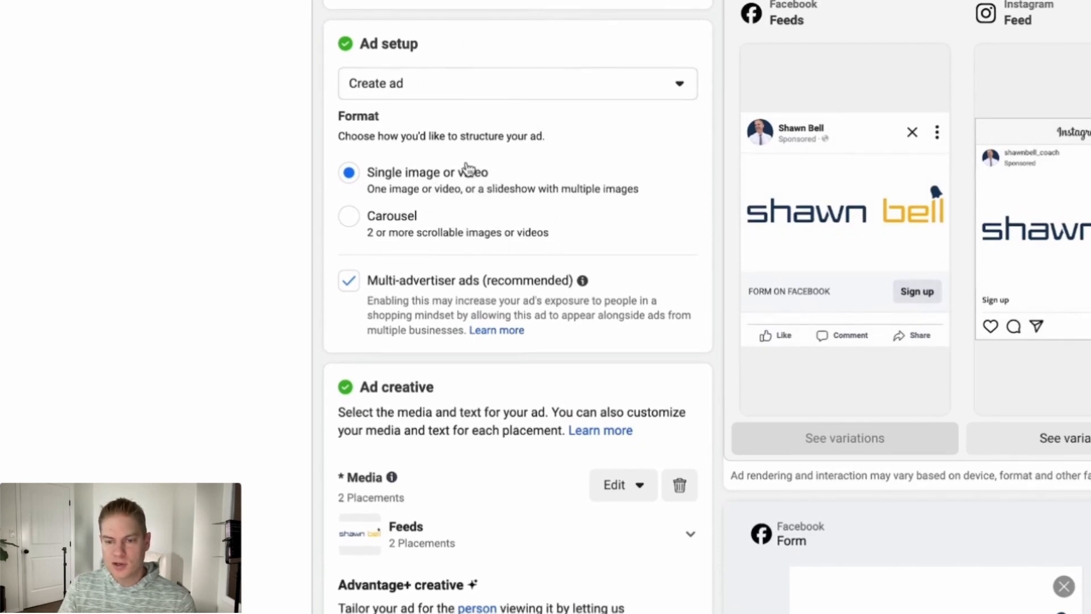
{"action": "scroll", "coordinate": [467, 173], "scroll_direction": "down", "scroll_amount": 3}
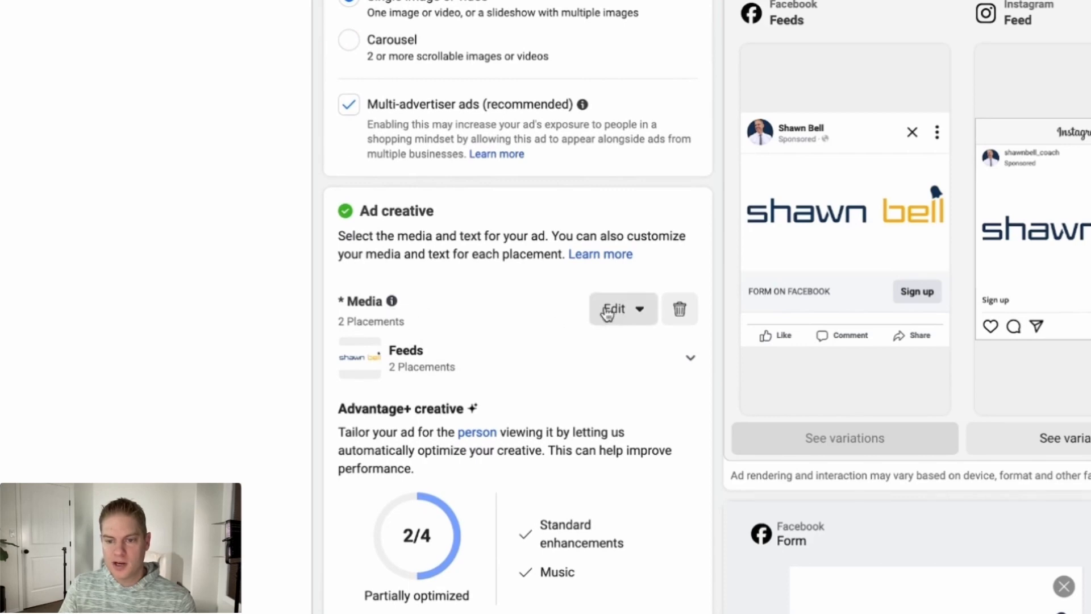
{"action": "left_click", "coordinate": [611, 311]}
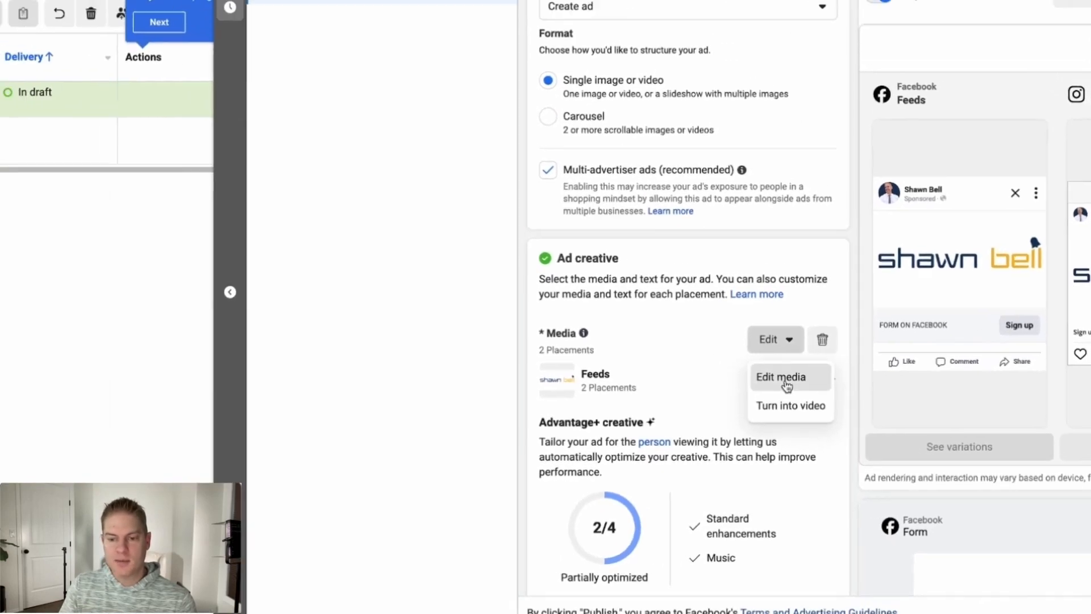
{"action": "left_click", "coordinate": [785, 378]}
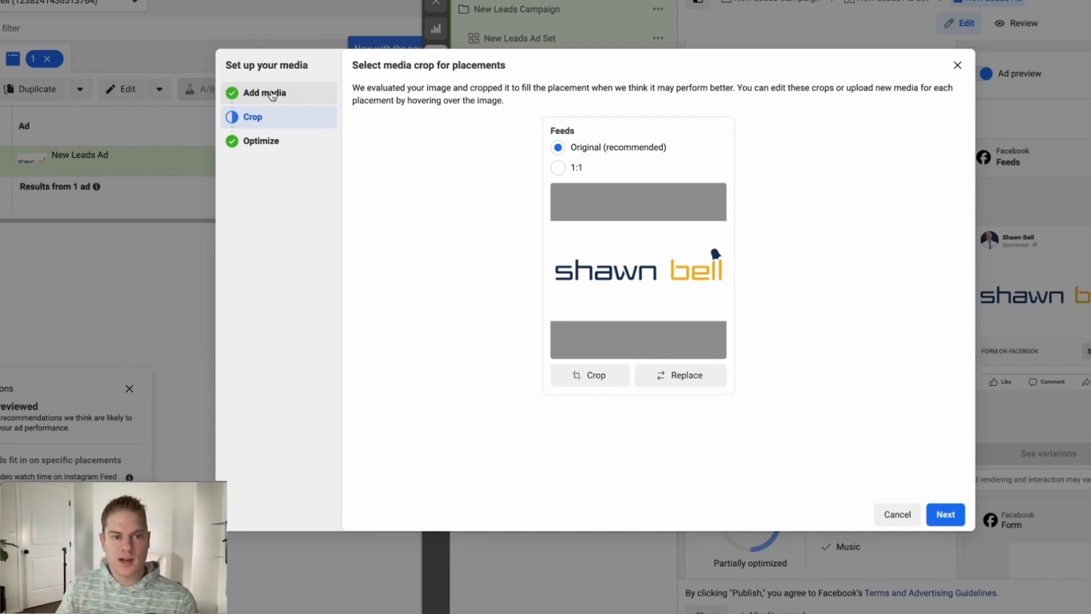
{"action": "left_click", "coordinate": [272, 96]}
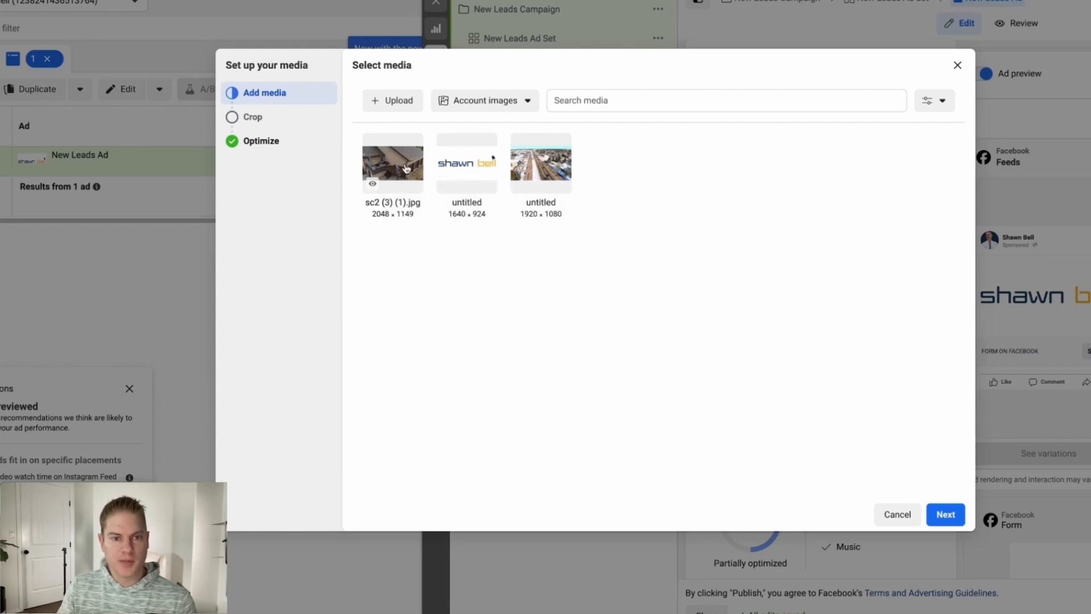
{"action": "left_click", "coordinate": [945, 515]}
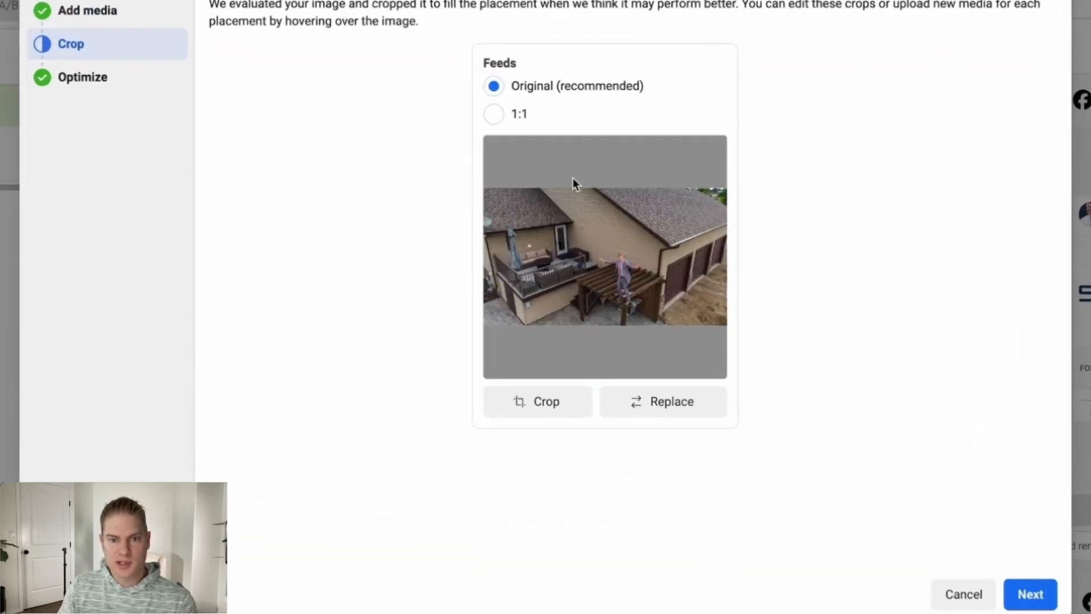
Step: Crop the Feeds image to 1:1 and finish the media setup, keeping the suggested creative optimizations
{"action": "left_click", "coordinate": [495, 115]}
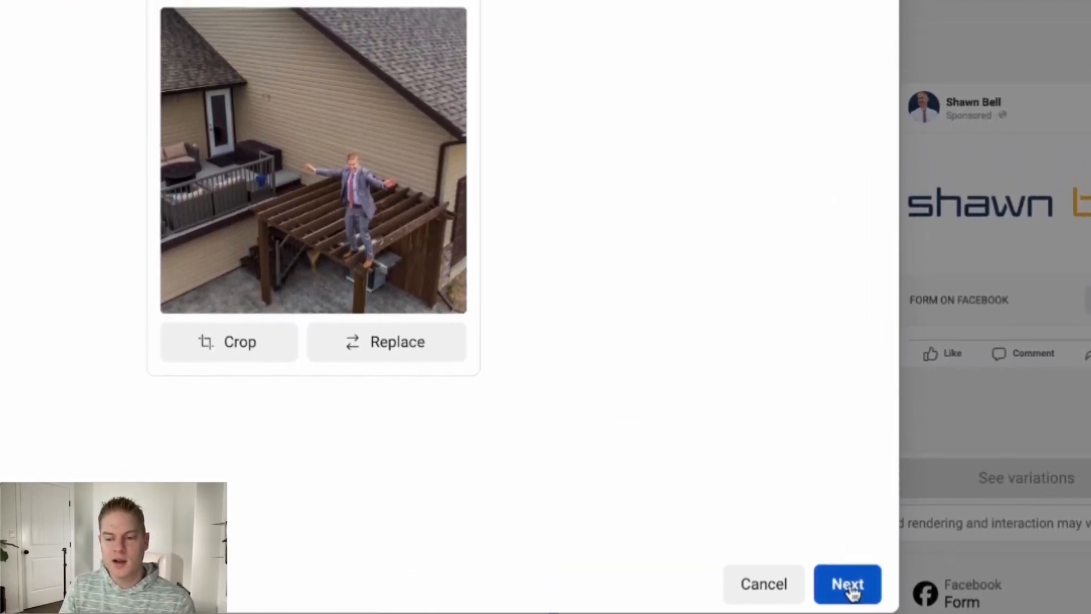
{"action": "left_click", "coordinate": [847, 518]}
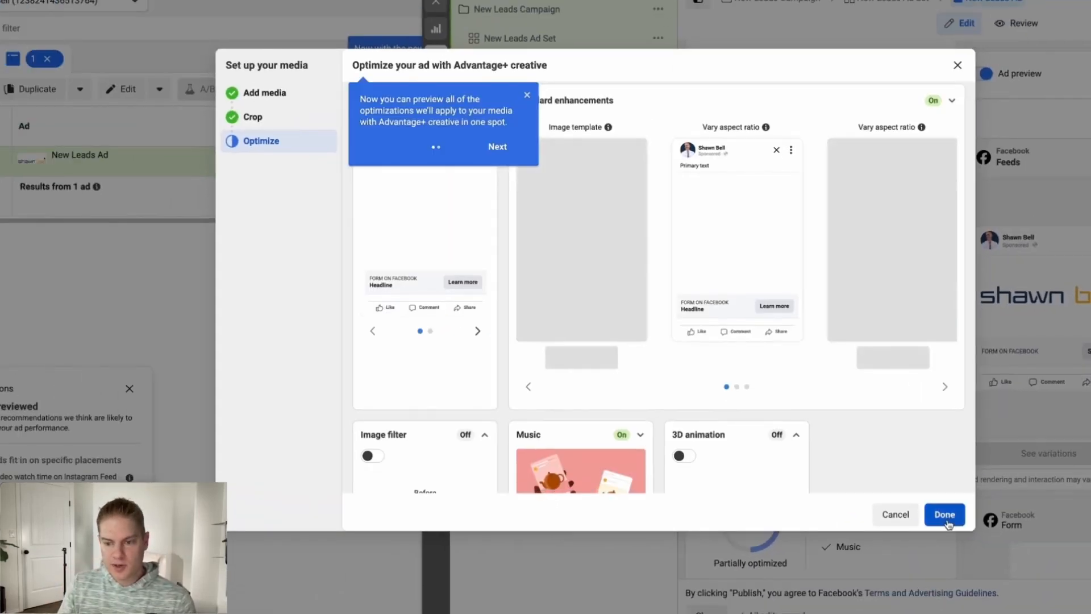
{"action": "left_click", "coordinate": [945, 517]}
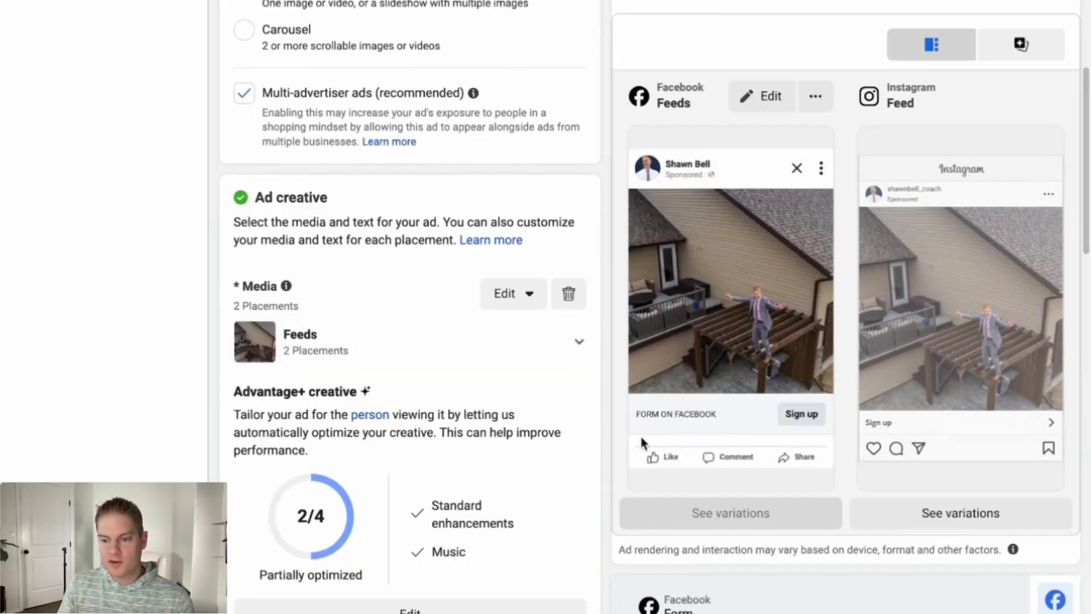
Step: Enter TEST as the ad's headline and HERE as its primary text
{"action": "scroll", "coordinate": [448, 422], "scroll_direction": "down", "scroll_amount": 5}
{"action": "scroll", "coordinate": [449, 426], "scroll_direction": "down", "scroll_amount": 2}
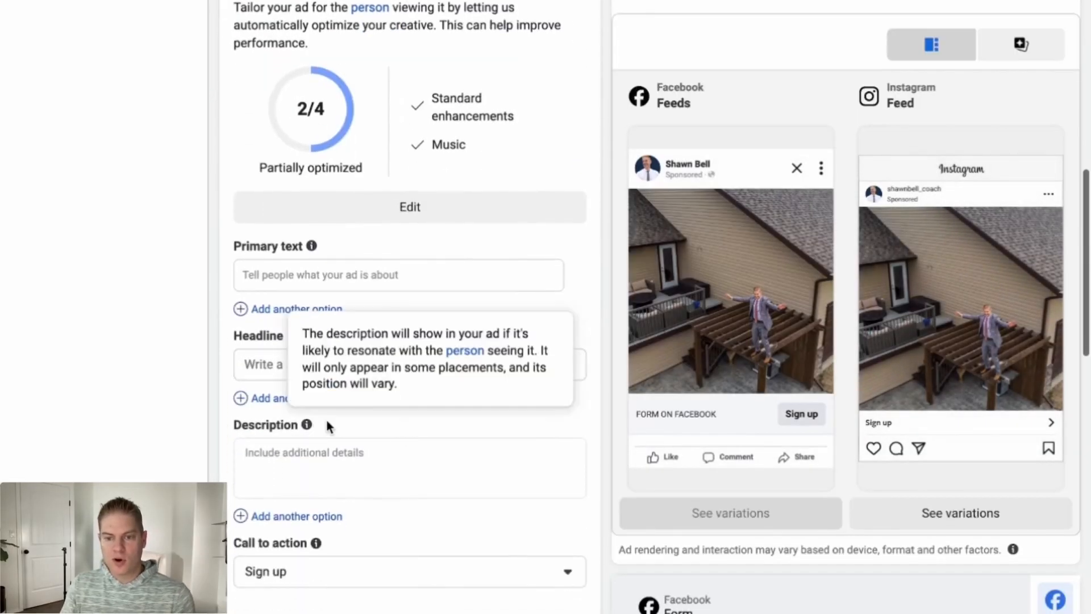
{"action": "scroll", "coordinate": [325, 417], "scroll_direction": "down", "scroll_amount": 1}
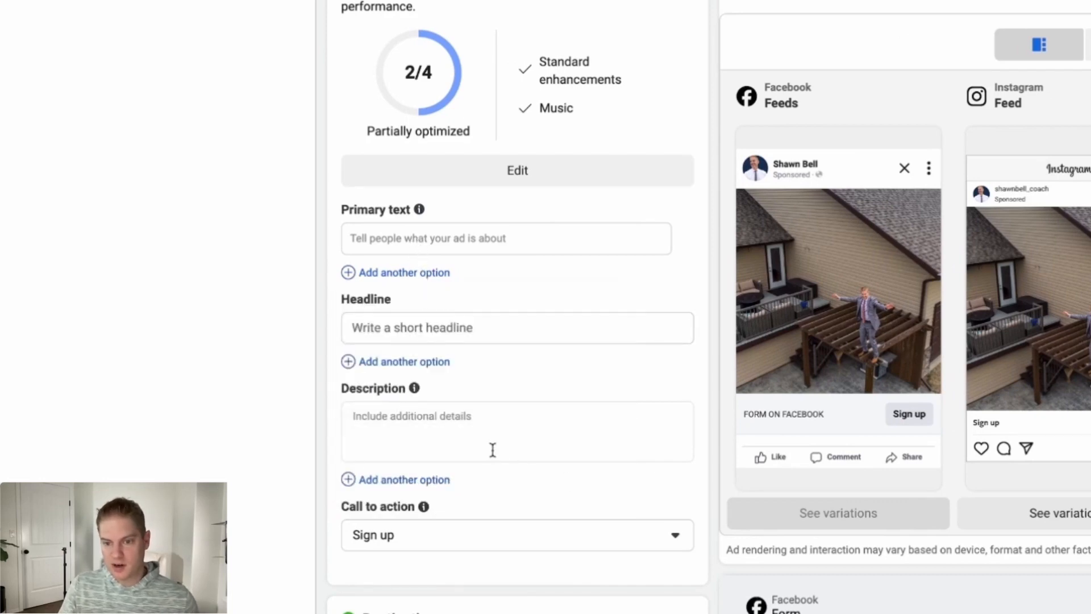
{"action": "left_click", "coordinate": [416, 328]}
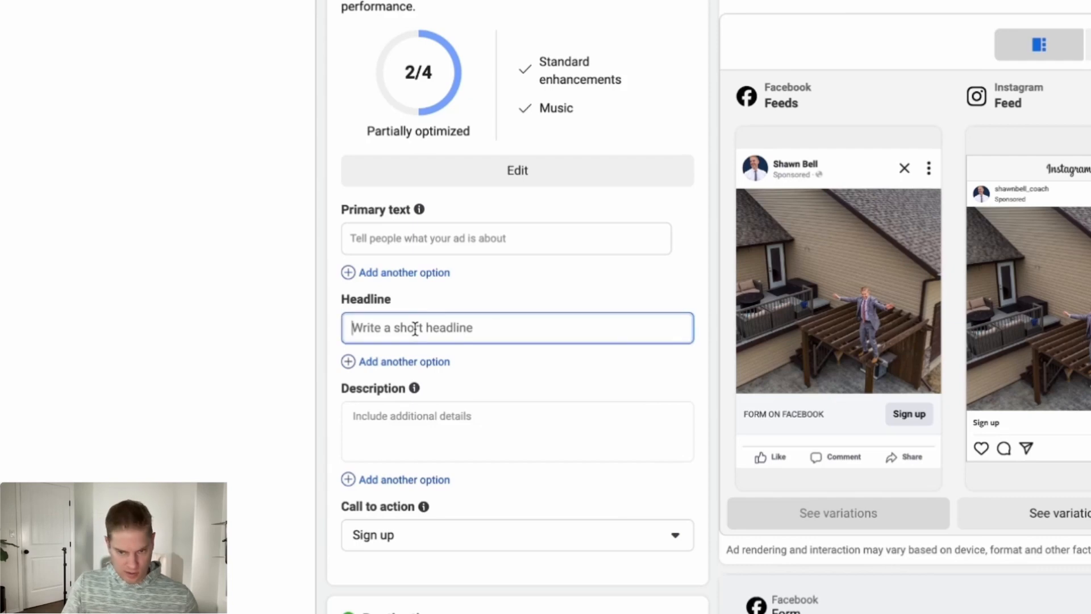
{"action": "type", "text": "TEST"}
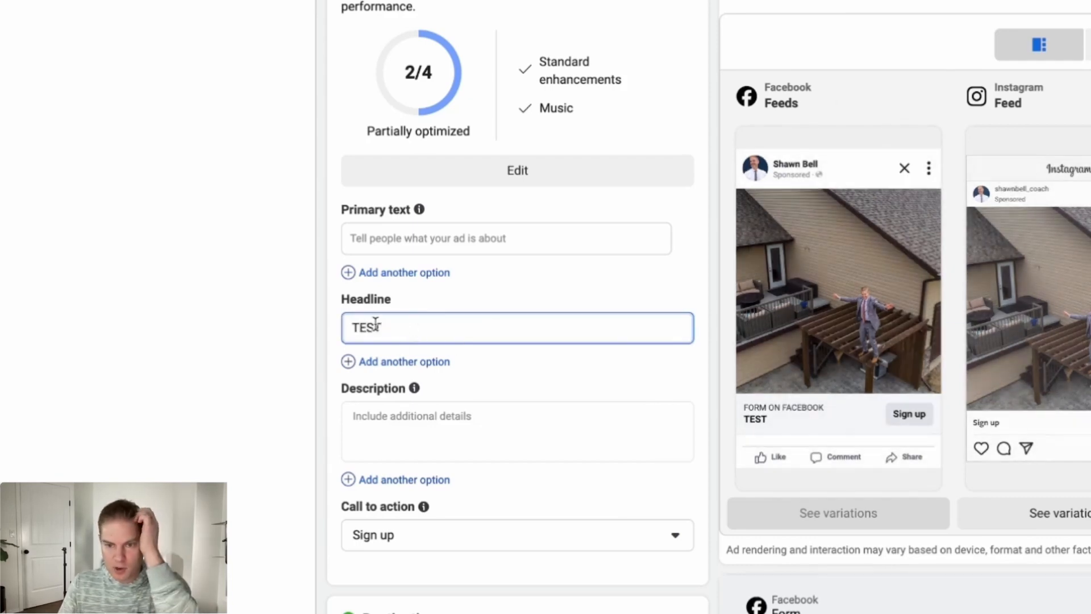
{"action": "left_click", "coordinate": [408, 240]}
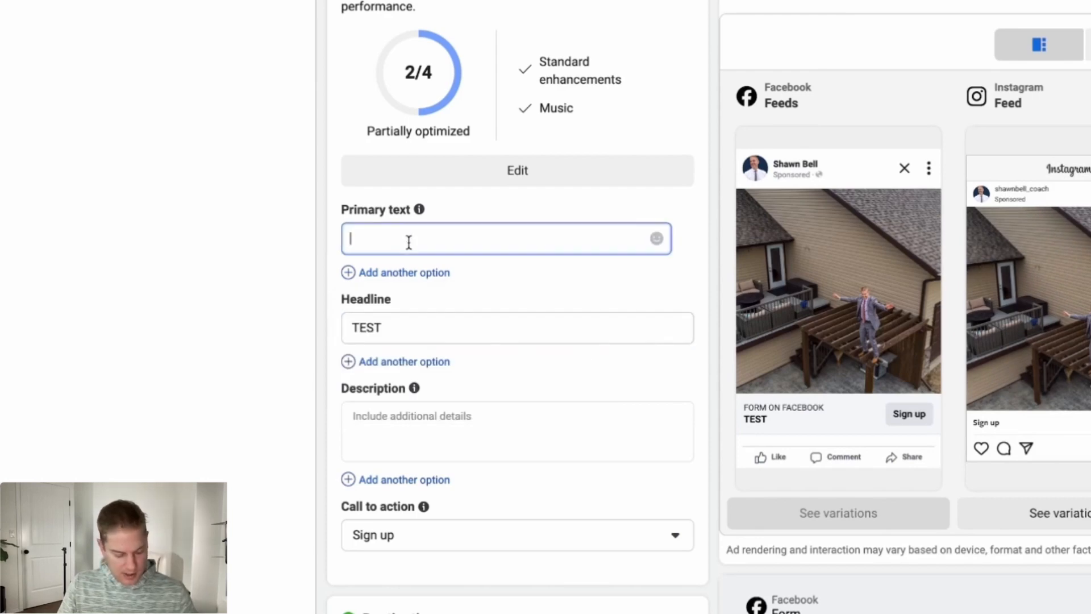
{"action": "type", "text": "HERE"}
{"action": "left_click", "coordinate": [318, 242]}
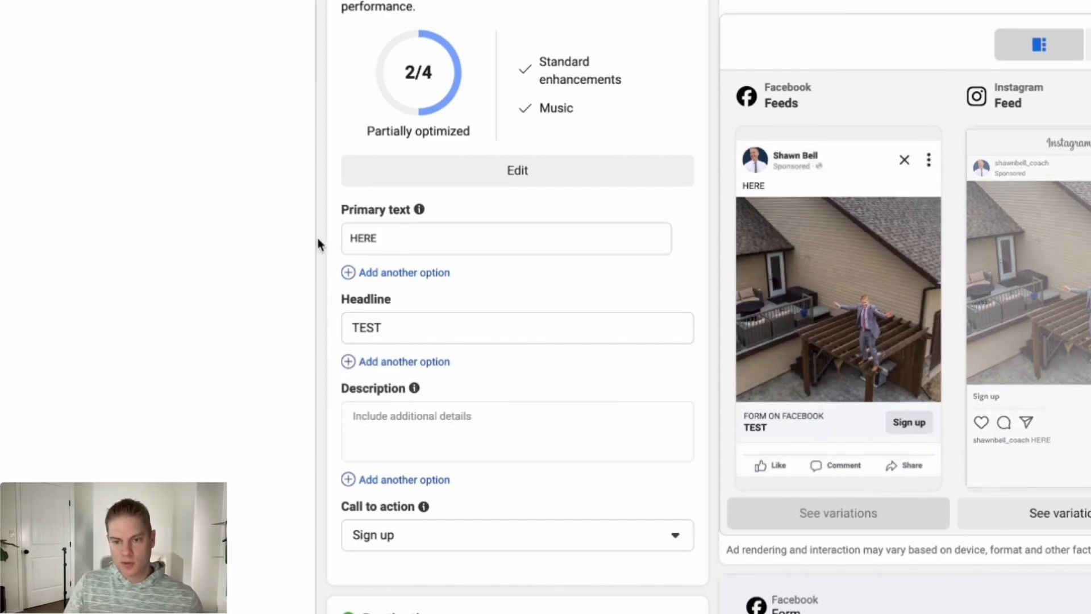
{"action": "double_click", "coordinate": [359, 230]}
{"action": "type", "text": "LI"}
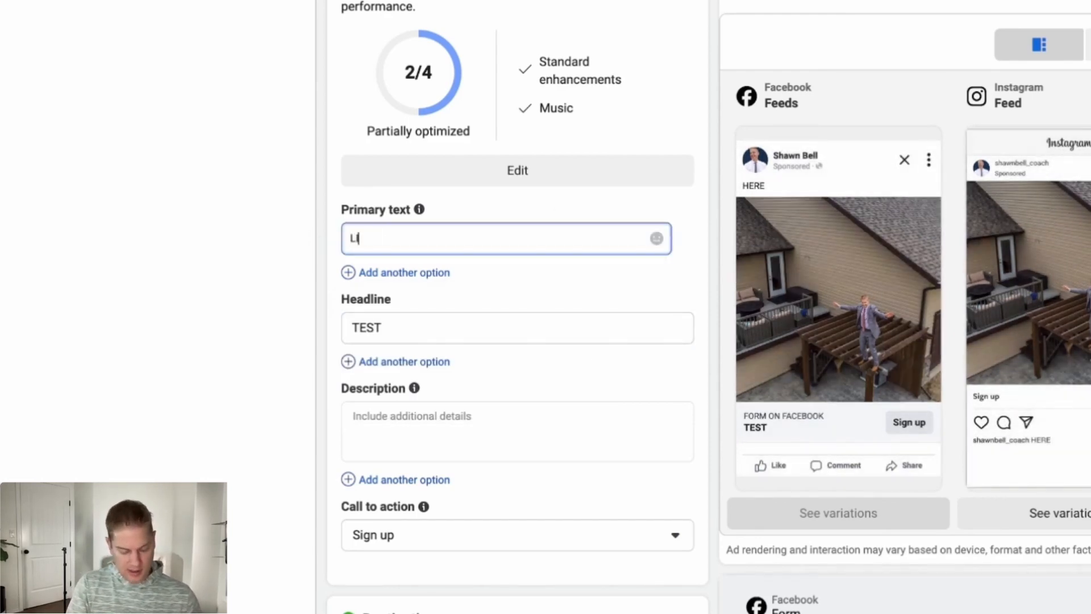
{"action": "type", "text": "ST OF"}
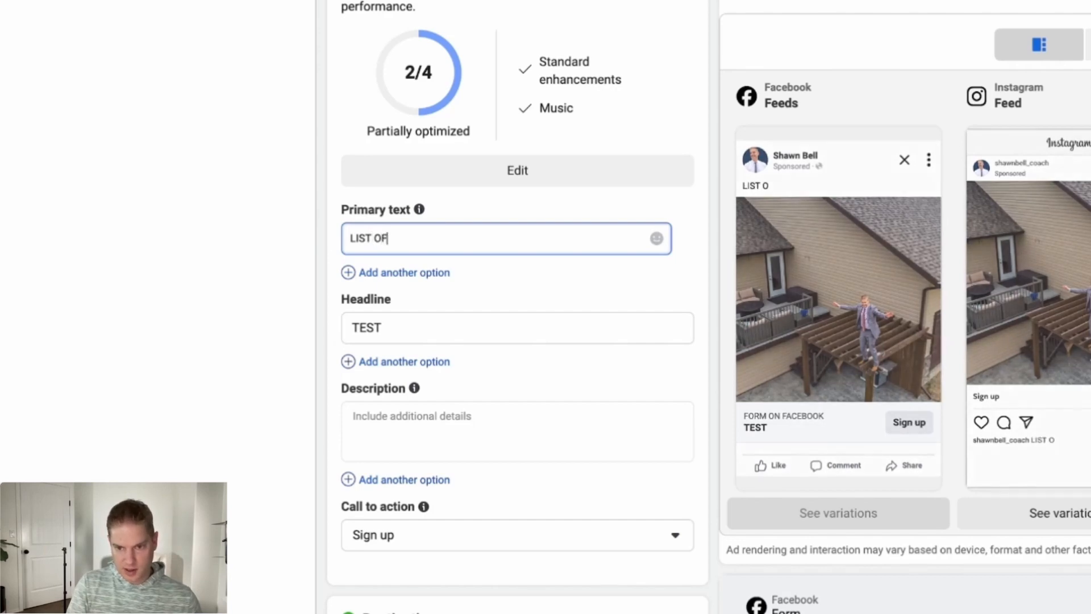
{"action": "type", "text": " HOMES IN"}
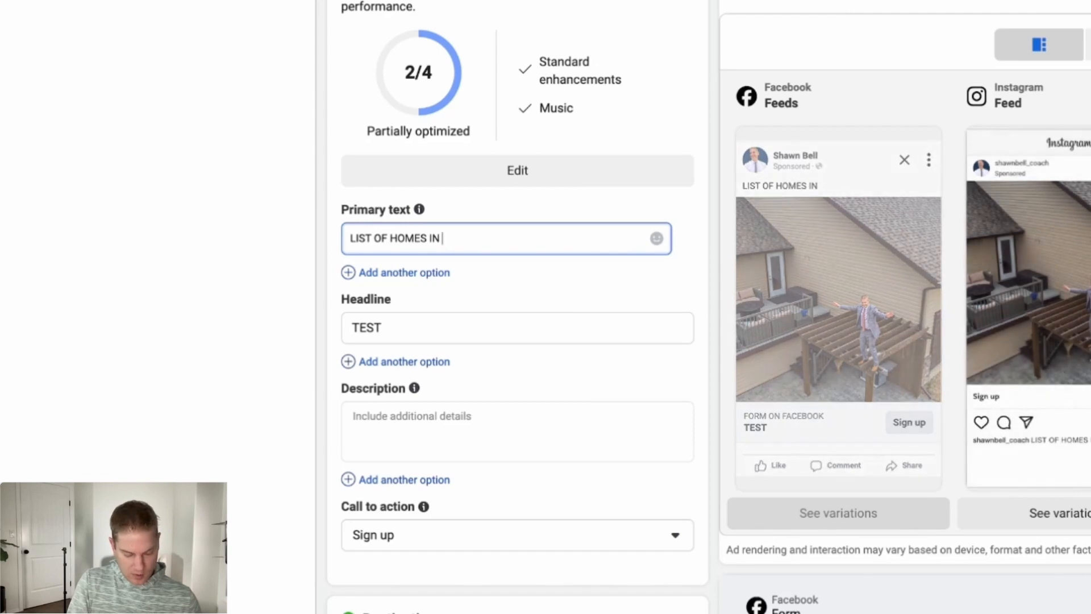
Step: Set the ad's primary text to "List of Homes in Jones' Under $500,000"
{"action": "key", "text": "ctrl+a"}
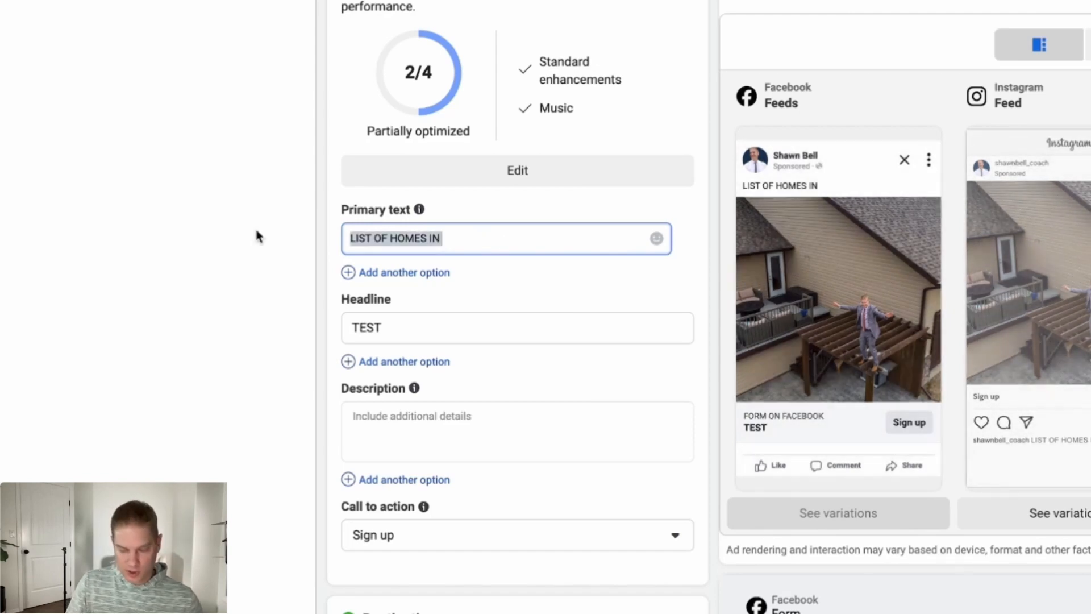
{"action": "type", "text": "List of Homes"}
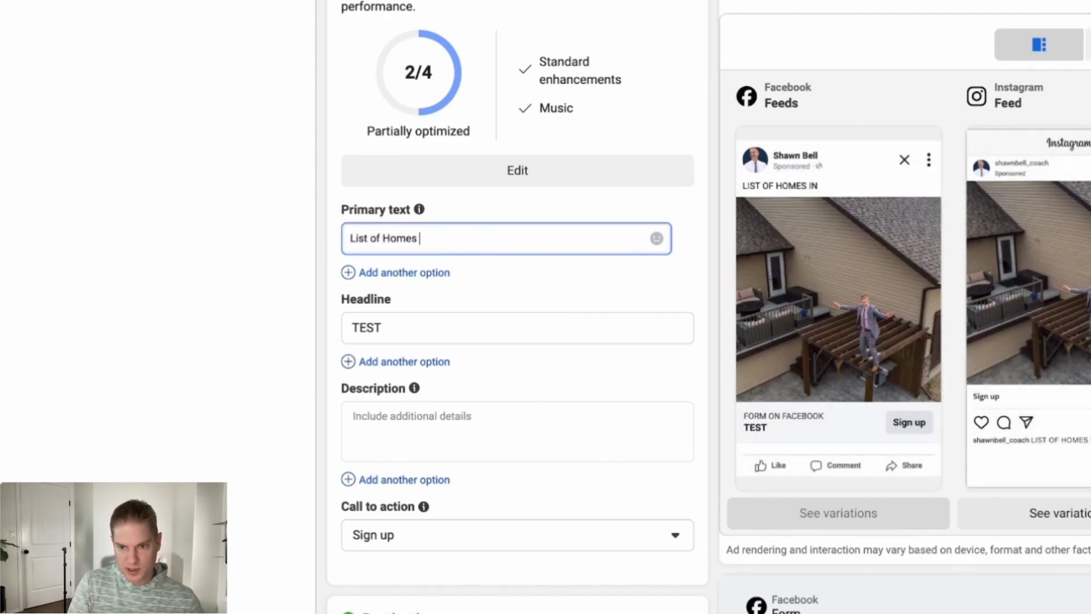
{"action": "type", "text": " in Jon"}
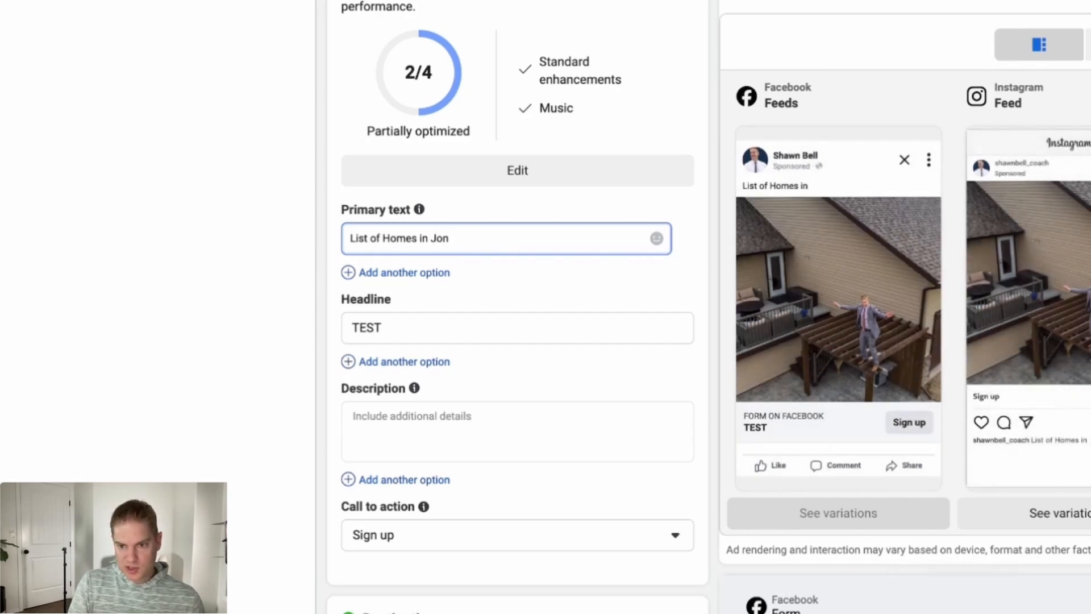
{"action": "type", "text": "es' "}
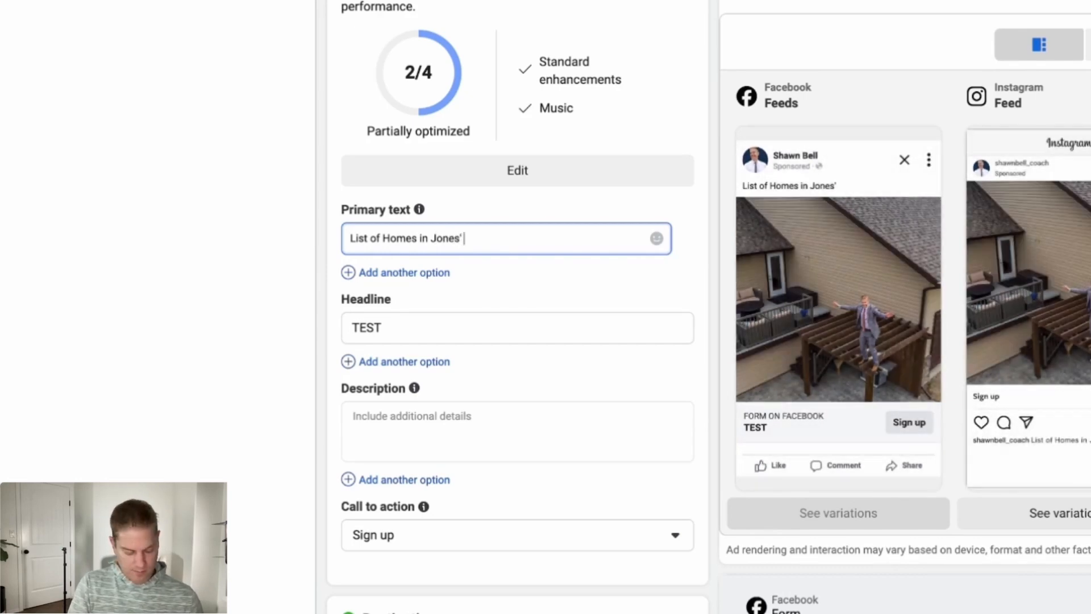
{"action": "type", "text": "Under $500,000"}
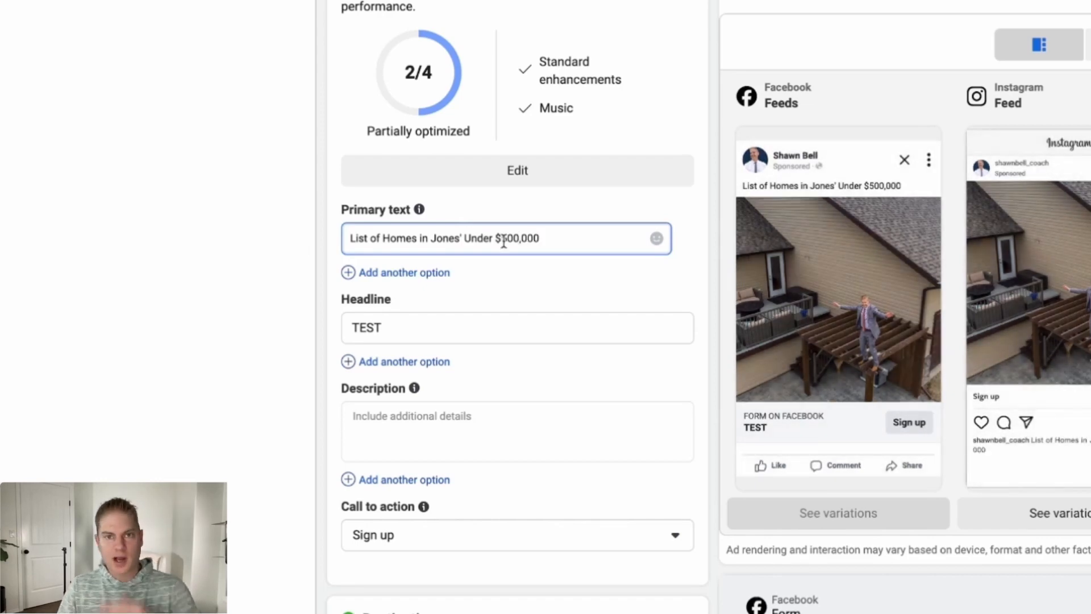
{"action": "left_click", "coordinate": [249, 270]}
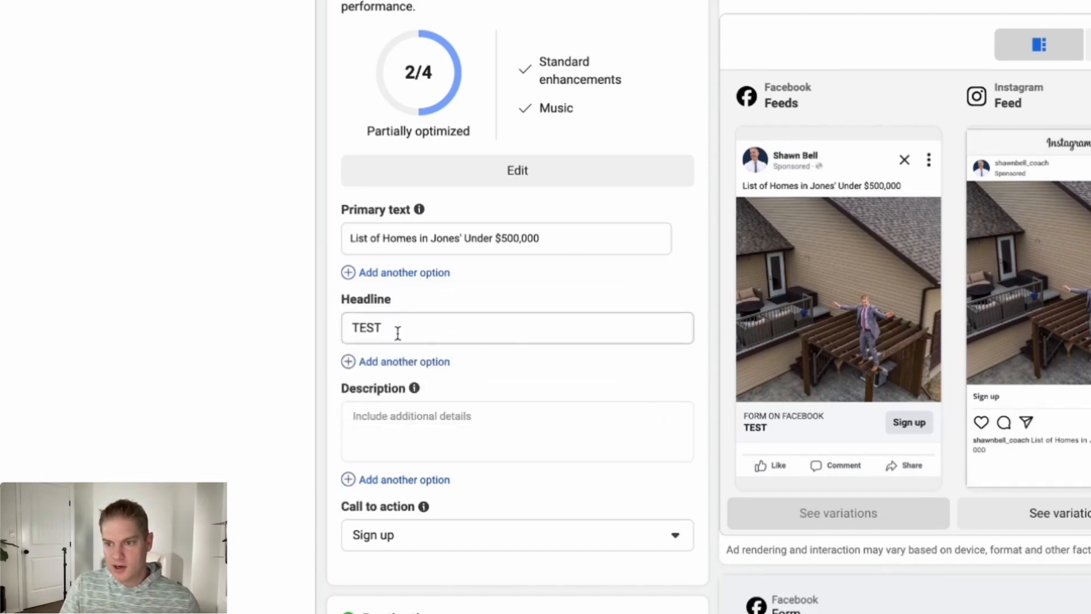
Step: Replace the headline TEST with the ad's primary text, "List of Homes in Jones' Under $500,000"
{"action": "left_click", "coordinate": [549, 239]}
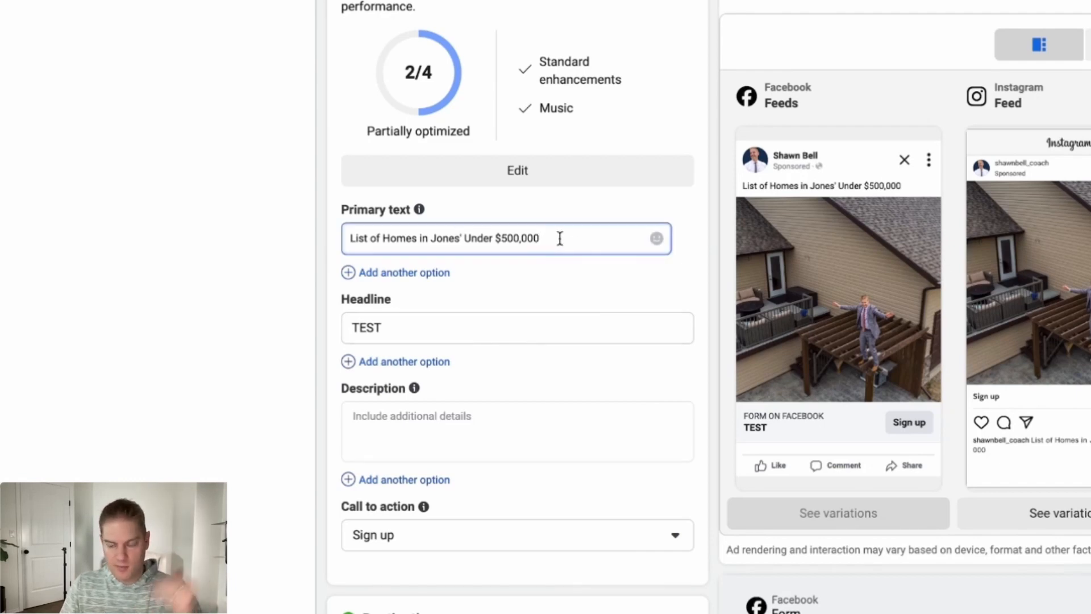
{"action": "left_click_drag", "start_coordinate": [420, 328], "coordinate": [301, 333]}
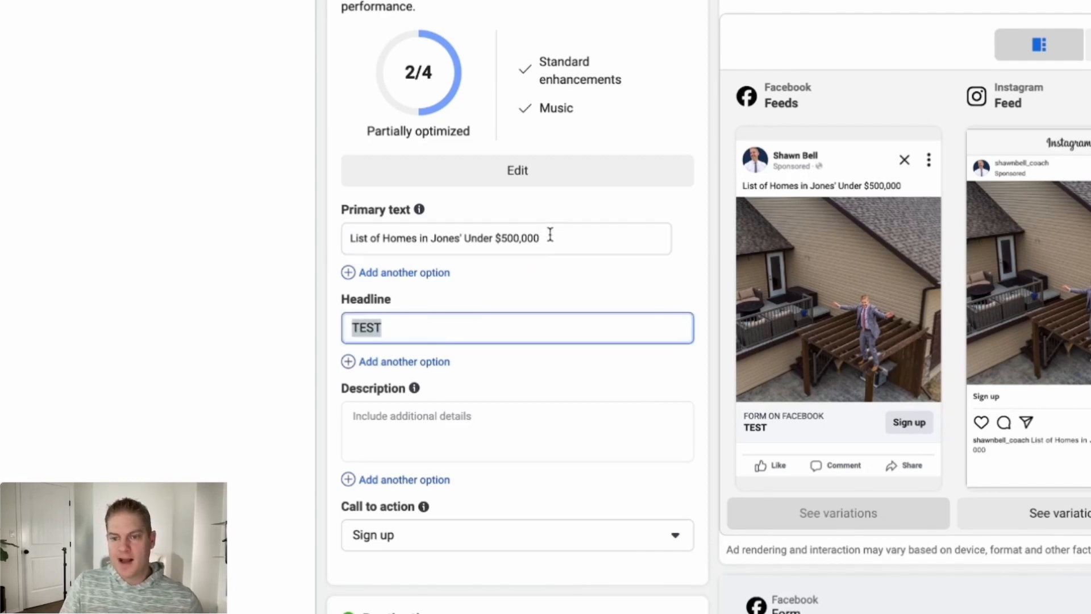
{"action": "left_click_drag", "start_coordinate": [549, 234], "coordinate": [397, 317]}
{"action": "left_click", "coordinate": [397, 318]}
{"action": "left_click_drag", "start_coordinate": [567, 234], "coordinate": [292, 239]}
{"action": "key", "text": "ctrl+c"}
{"action": "left_click_drag", "start_coordinate": [407, 330], "coordinate": [301, 329]}
{"action": "key", "text": "ctrl+v"}
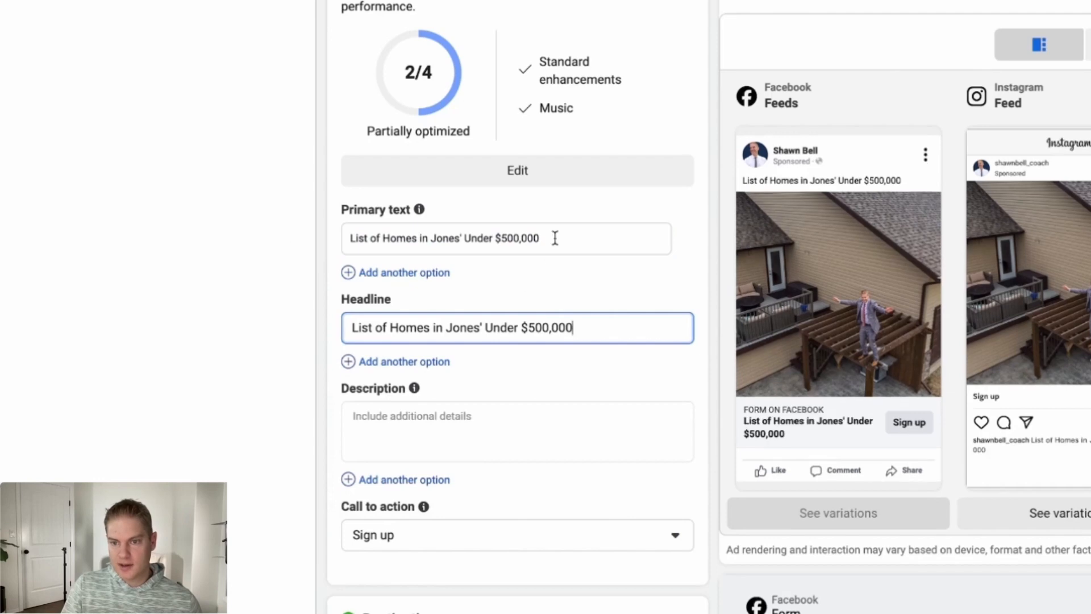
Step: Replace the primary text with "Imagine living in the Jones' neighbourhood surrounded", correcting the spelling of the last word
{"action": "left_click_drag", "start_coordinate": [556, 236], "coordinate": [258, 234]}
{"action": "type", "text": "Imagine living in the Jone"}
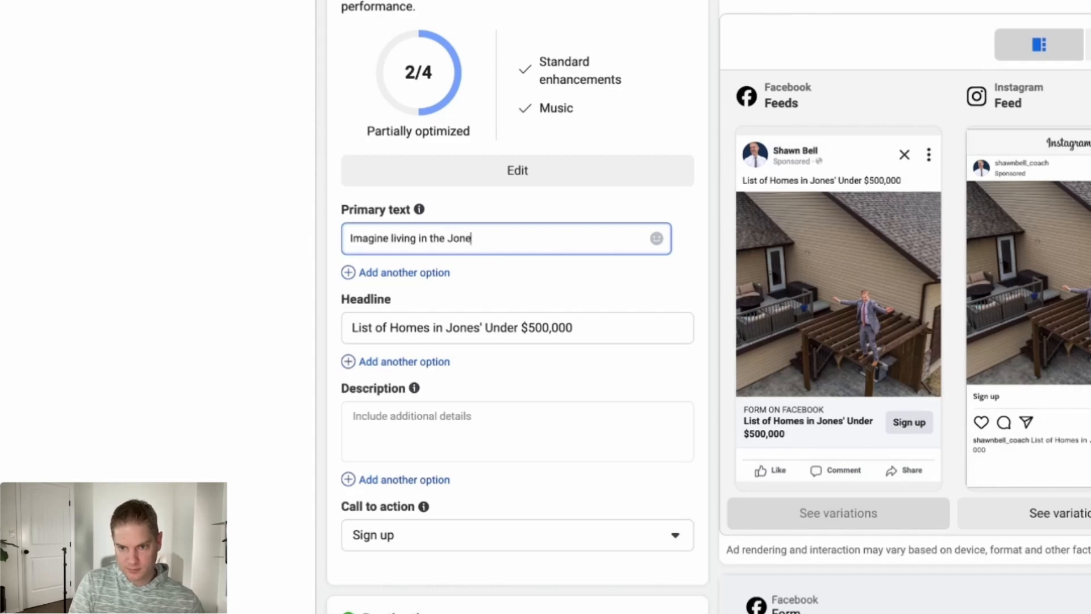
{"action": "type", "text": "s' nei"}
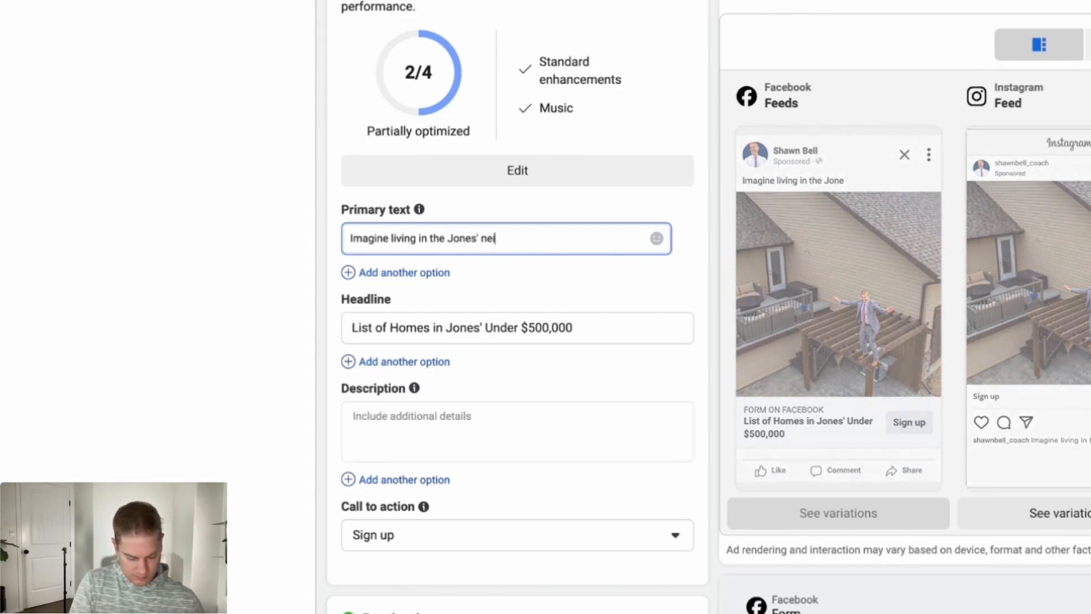
{"action": "type", "text": "ghbourhood surou"}
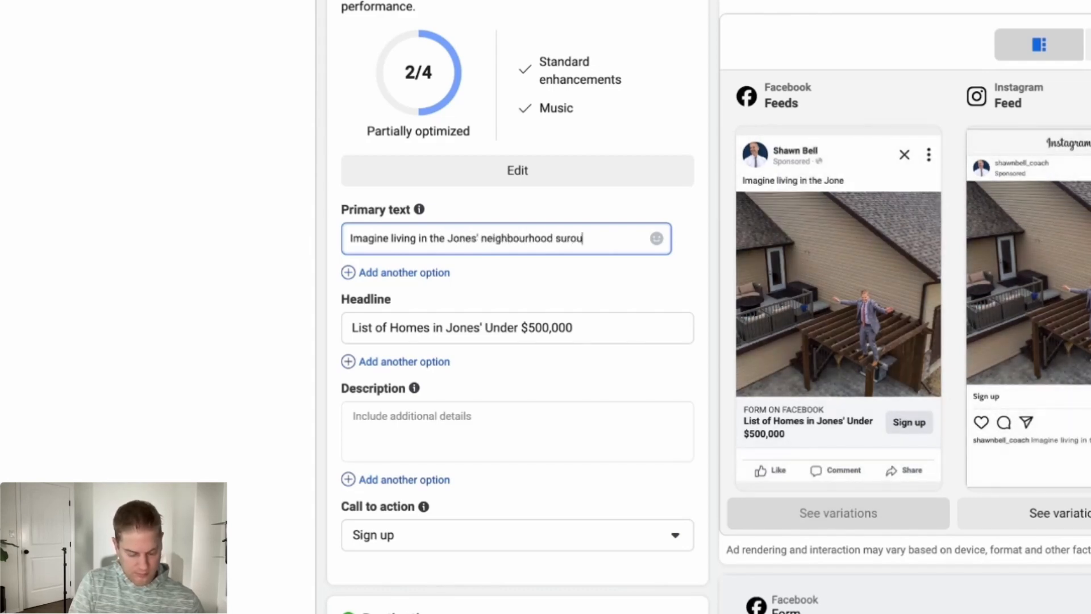
{"action": "type", "text": "nded"}
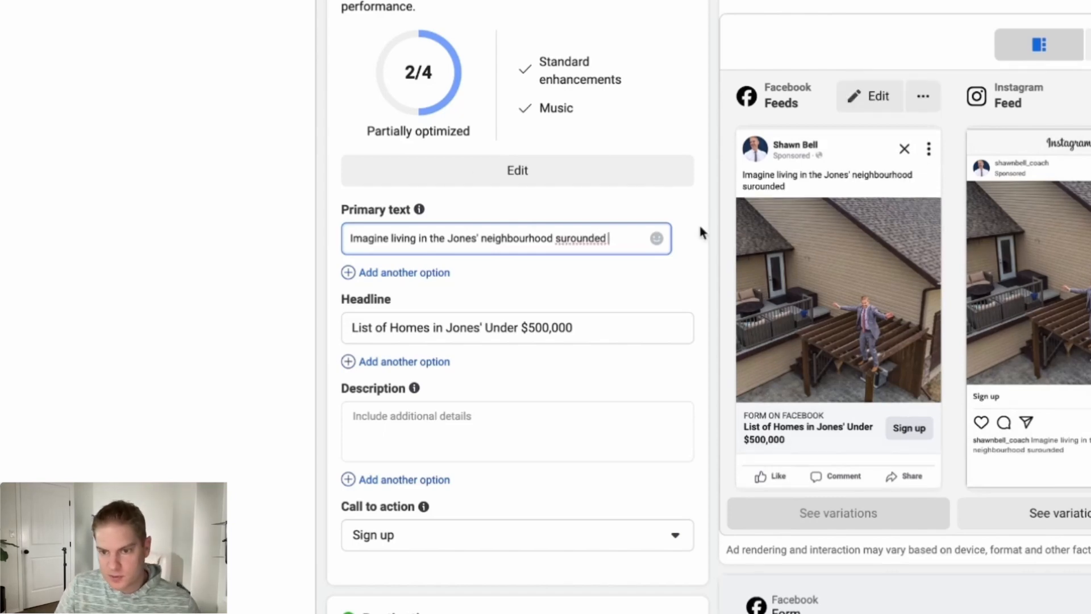
{"action": "right_click", "coordinate": [614, 231]}
{"action": "left_click", "coordinate": [585, 237]}
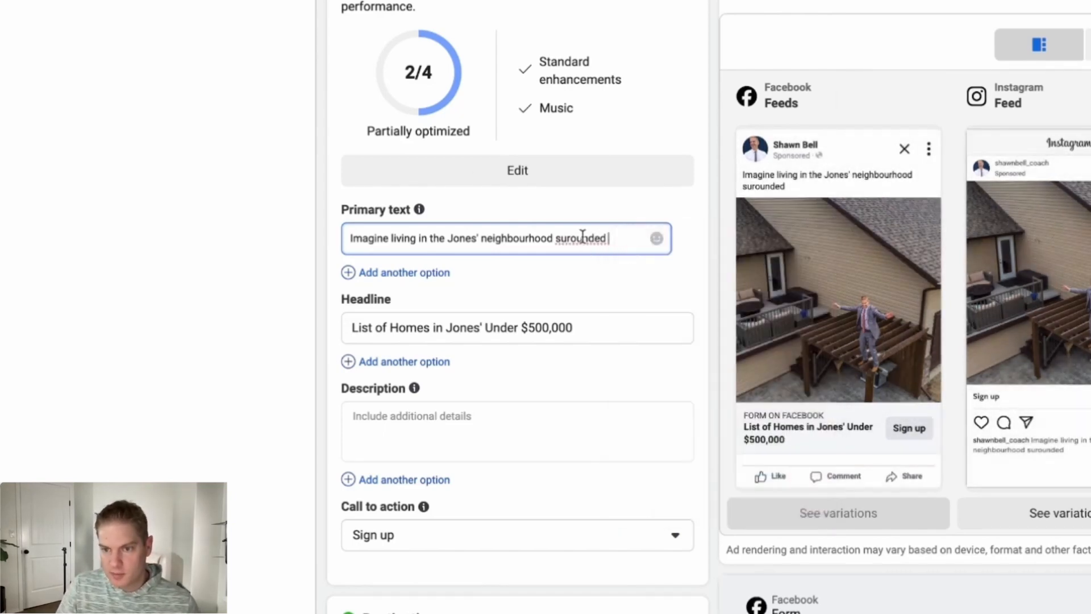
{"action": "right_click", "coordinate": [587, 237]}
{"action": "left_click", "coordinate": [608, 245]}
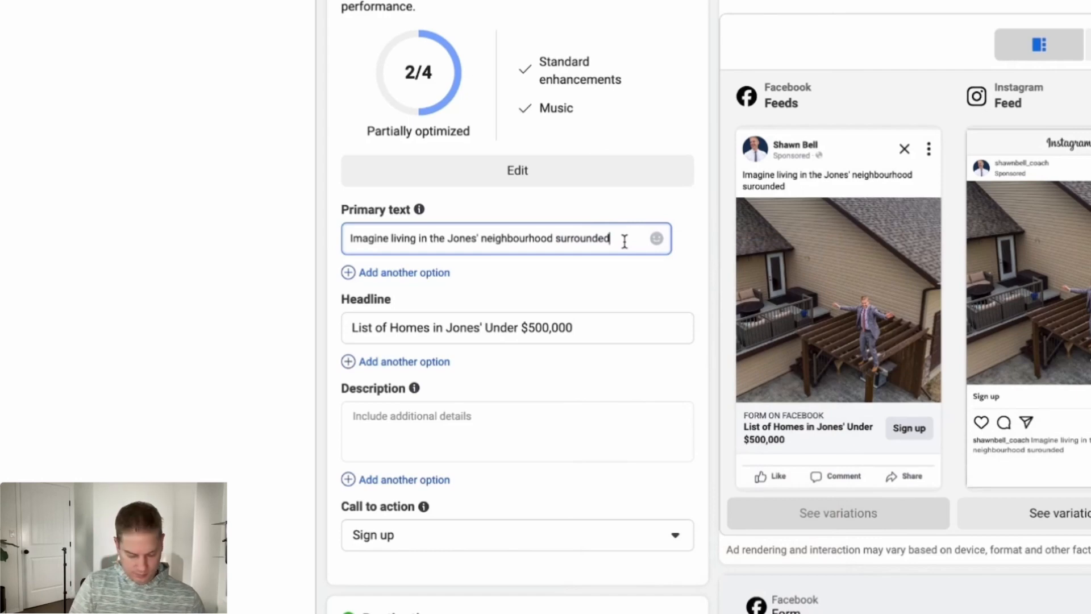
Step: Continue the primary text after "surrounded" with "by top notch schools and 5 star dining...."
{"action": "type", "text": "by "}
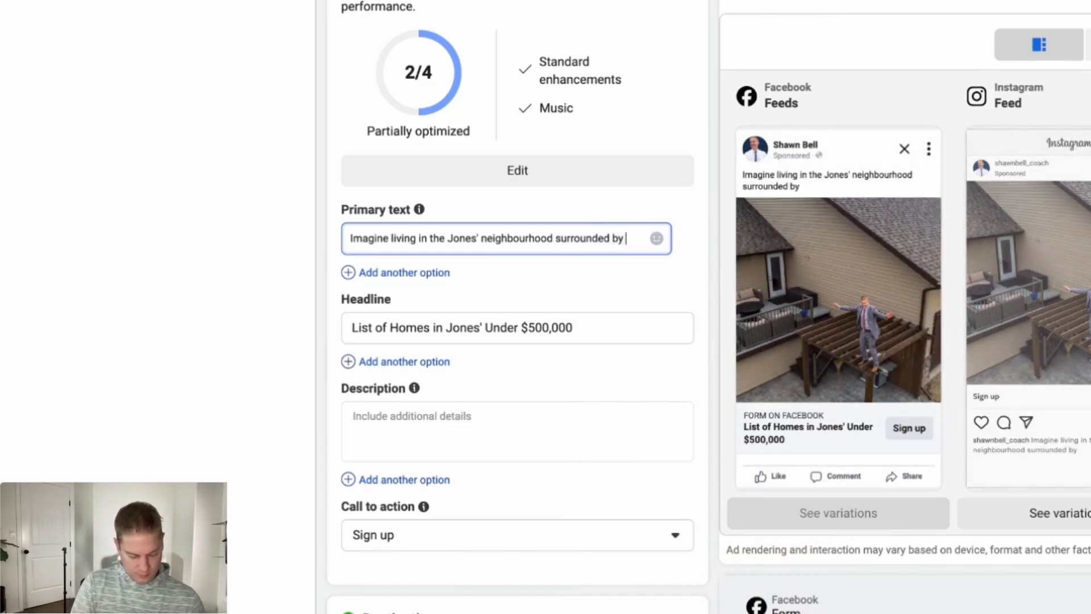
{"action": "type", "text": "top notch sch"}
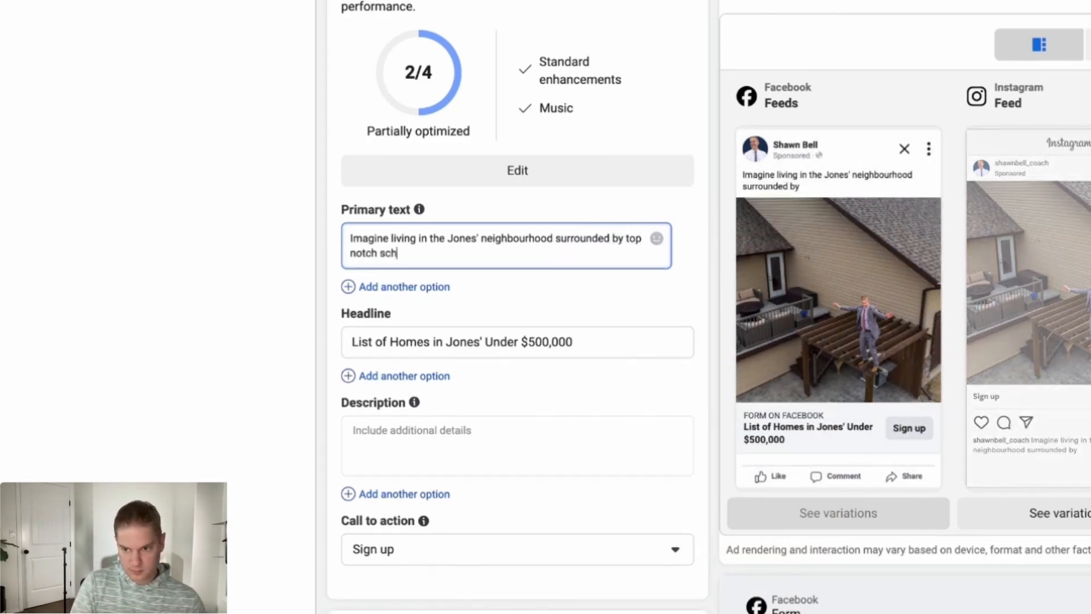
{"action": "type", "text": "oole"}
{"action": "type", "text": "s"}
{"action": "key", "text": "BackSpace"}
{"action": "key", "text": "BackSpace"}
{"action": "type", "text": "s and"}
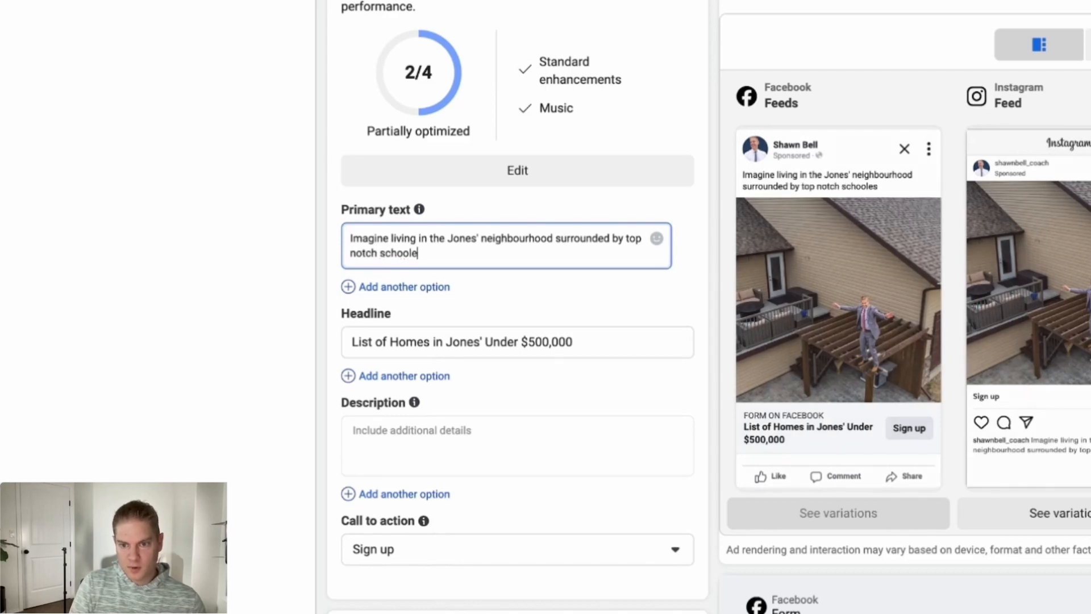
{"action": "type", "text": " 5"}
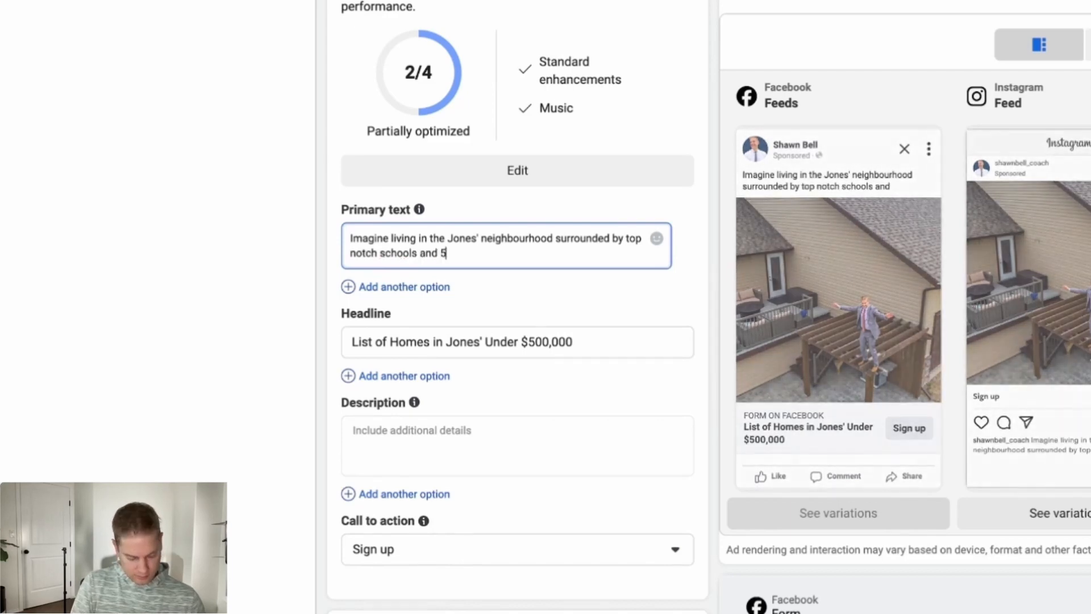
{"action": "type", "text": " star dining"}
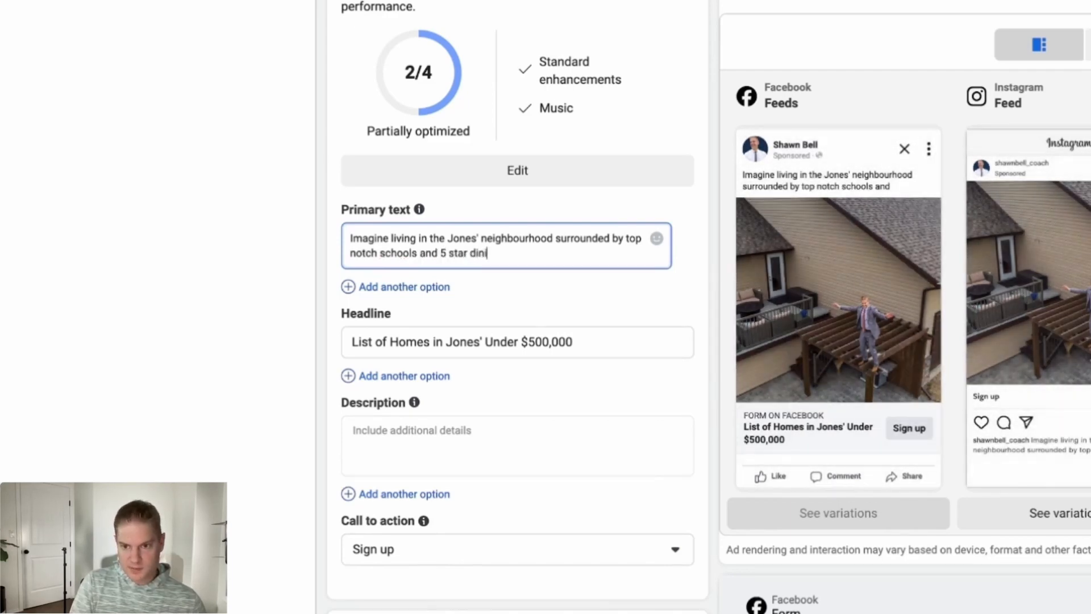
{"action": "type", "text": "...."}
{"action": "left_click", "coordinate": [310, 275]}
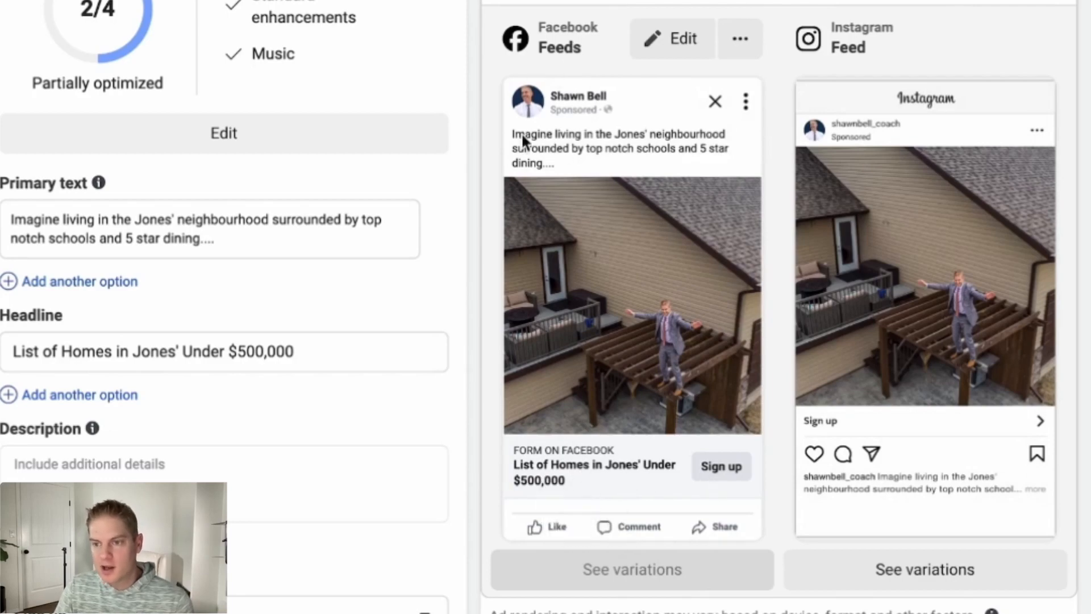
Step: Enter "Click here now" as the ad's description
{"action": "scroll", "coordinate": [341, 307], "scroll_direction": "down", "scroll_amount": 2}
{"action": "left_click", "coordinate": [135, 463]}
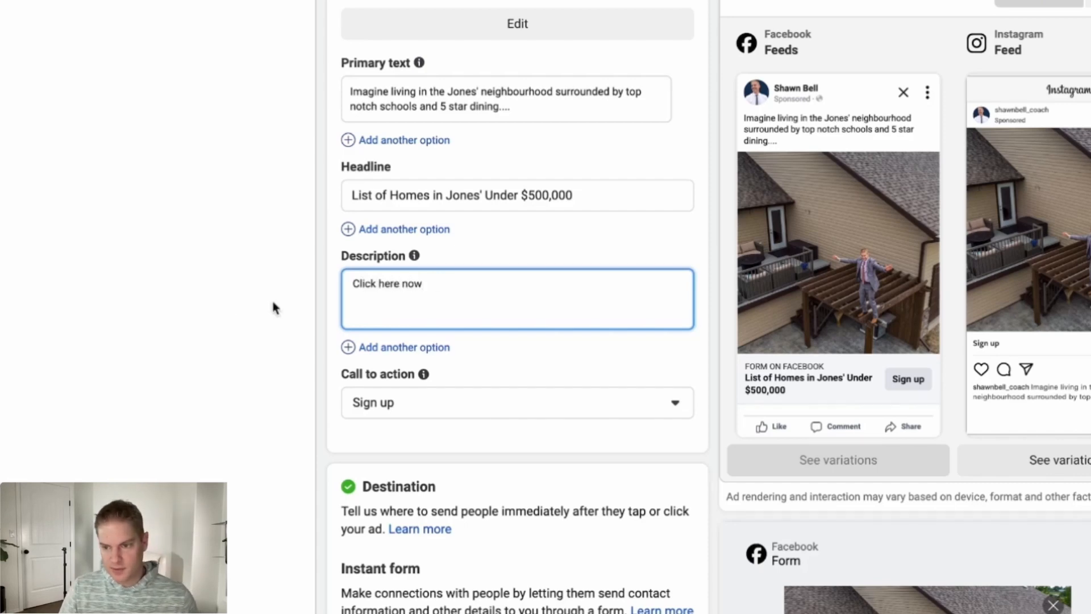
{"action": "left_click", "coordinate": [215, 326]}
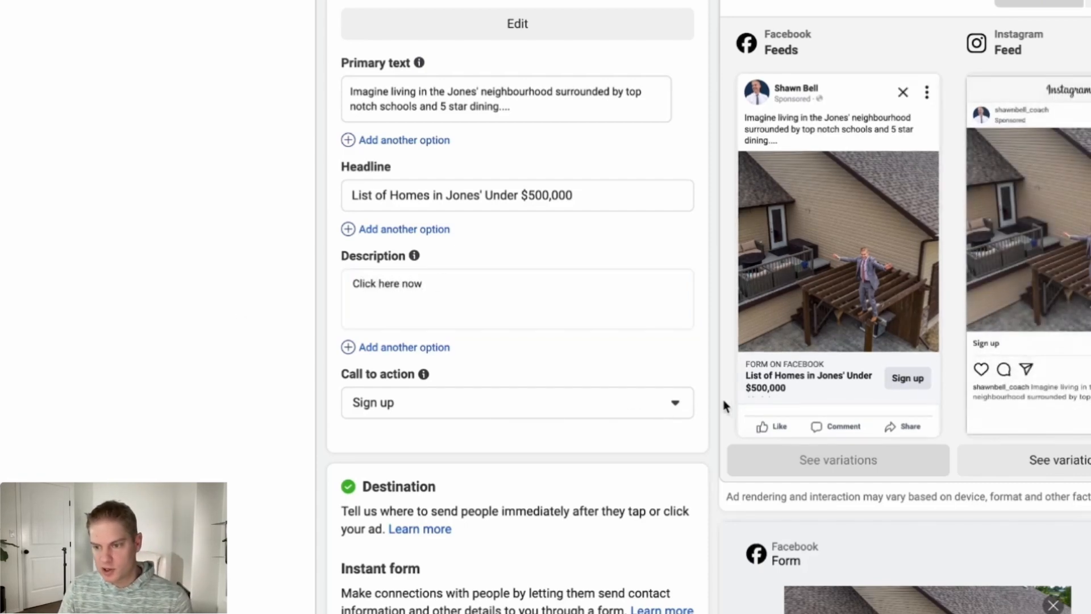
Step: Change the ad's call to action to Learn more
{"action": "mouse_move", "coordinate": [808, 391]}
{"action": "scroll", "coordinate": [778, 389], "scroll_direction": "down", "scroll_amount": 3}
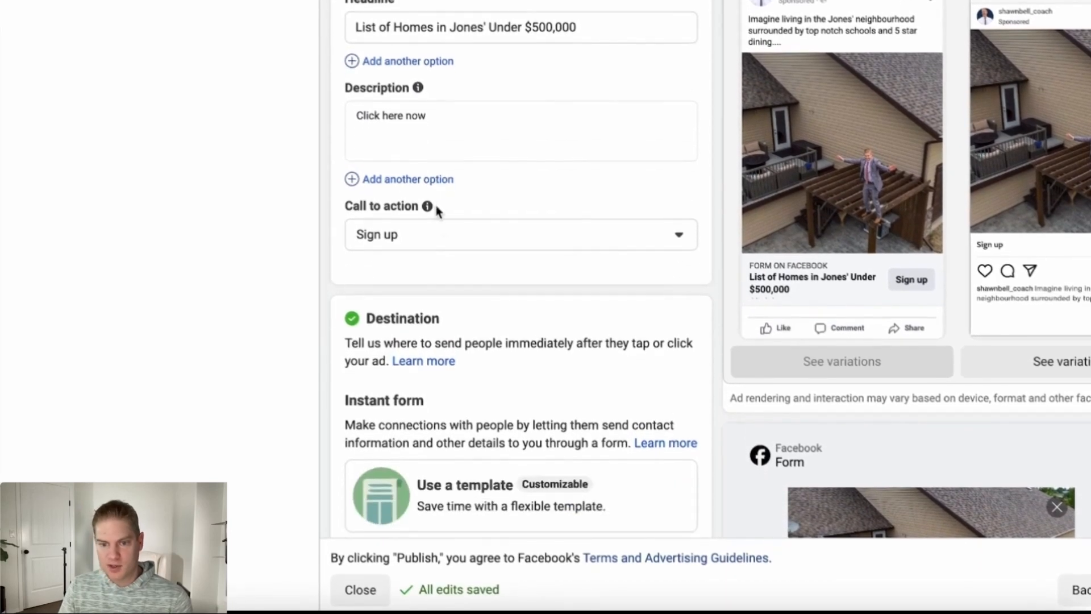
{"action": "left_click", "coordinate": [445, 234]}
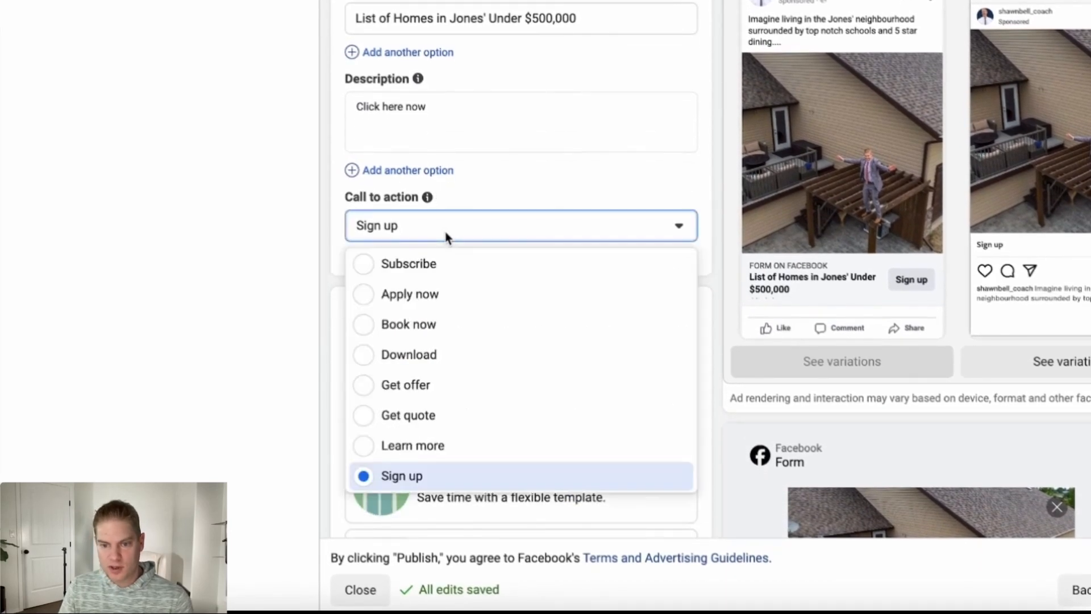
{"action": "left_click", "coordinate": [370, 449]}
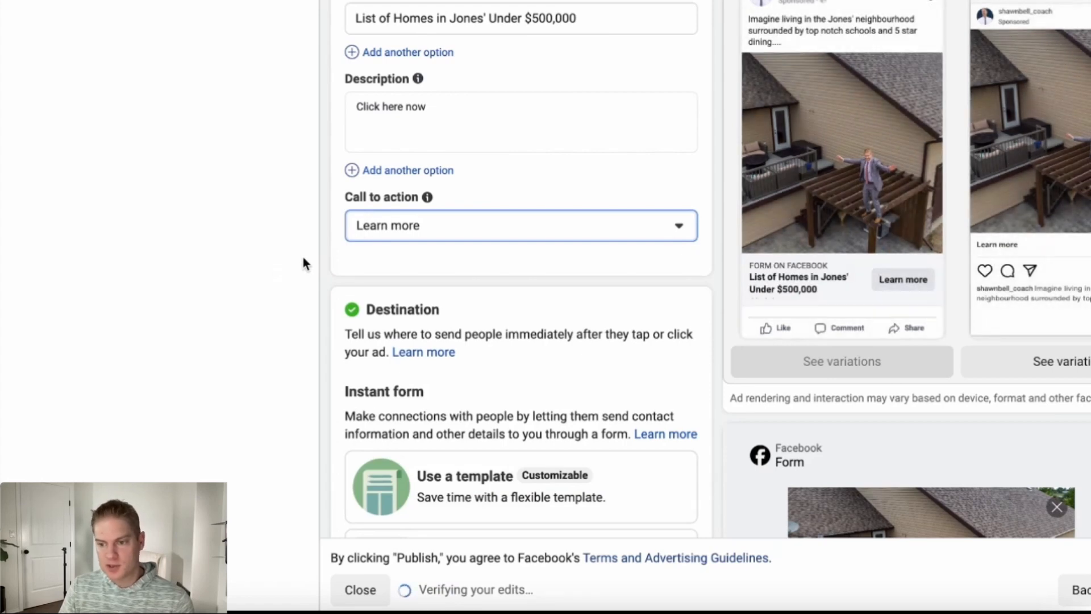
Step: Start creating a new instant form for the ad and continue past the notice on credit, employment or housing ads
{"action": "scroll", "coordinate": [502, 278], "scroll_direction": "down", "scroll_amount": 8}
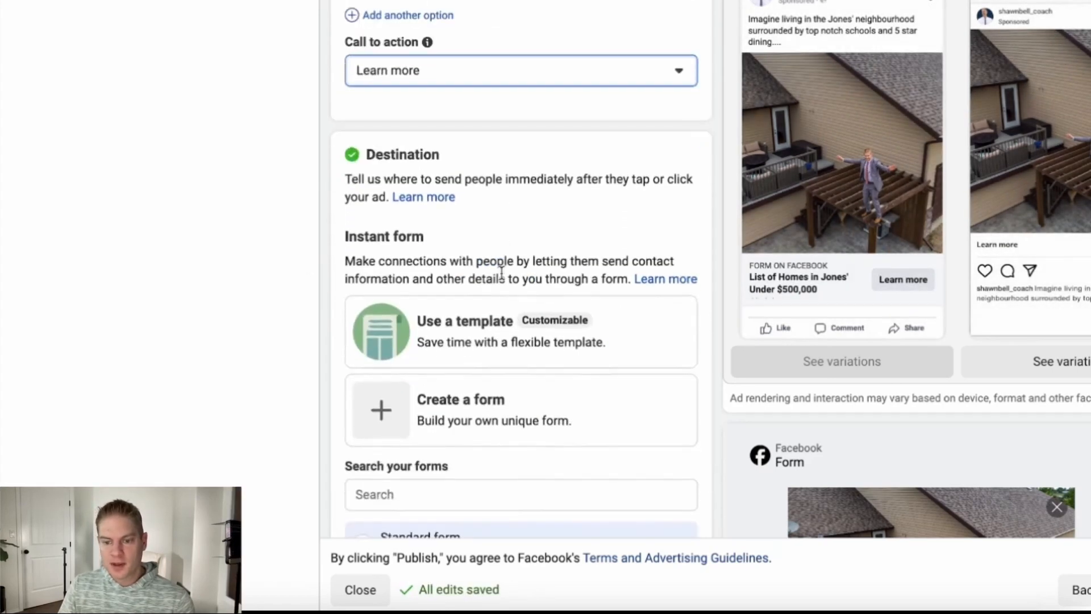
{"action": "scroll", "coordinate": [502, 279], "scroll_direction": "down", "scroll_amount": 3}
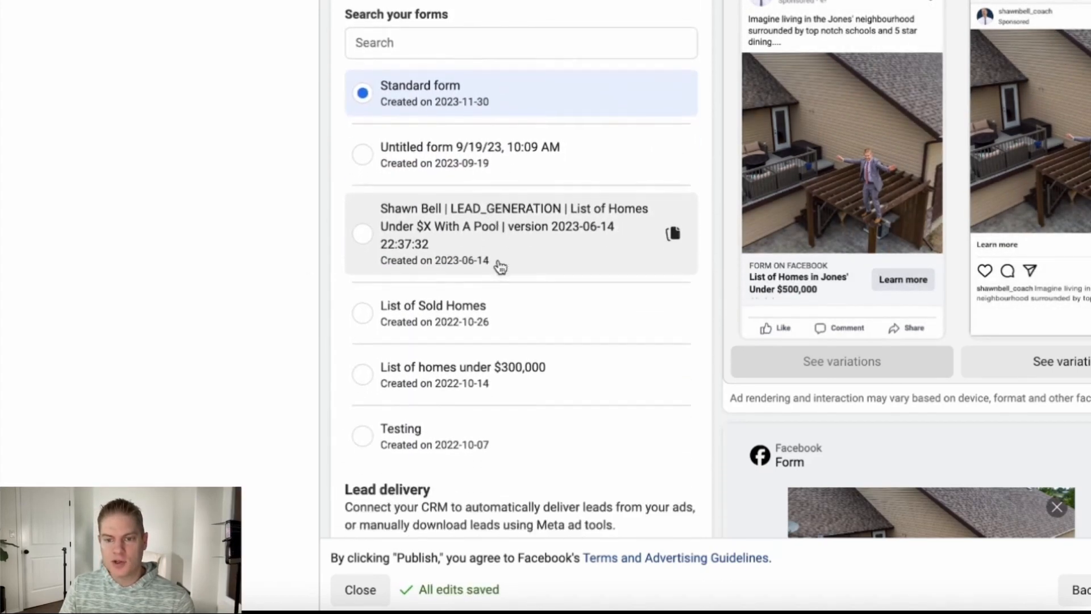
{"action": "scroll", "coordinate": [497, 256], "scroll_direction": "up", "scroll_amount": 1}
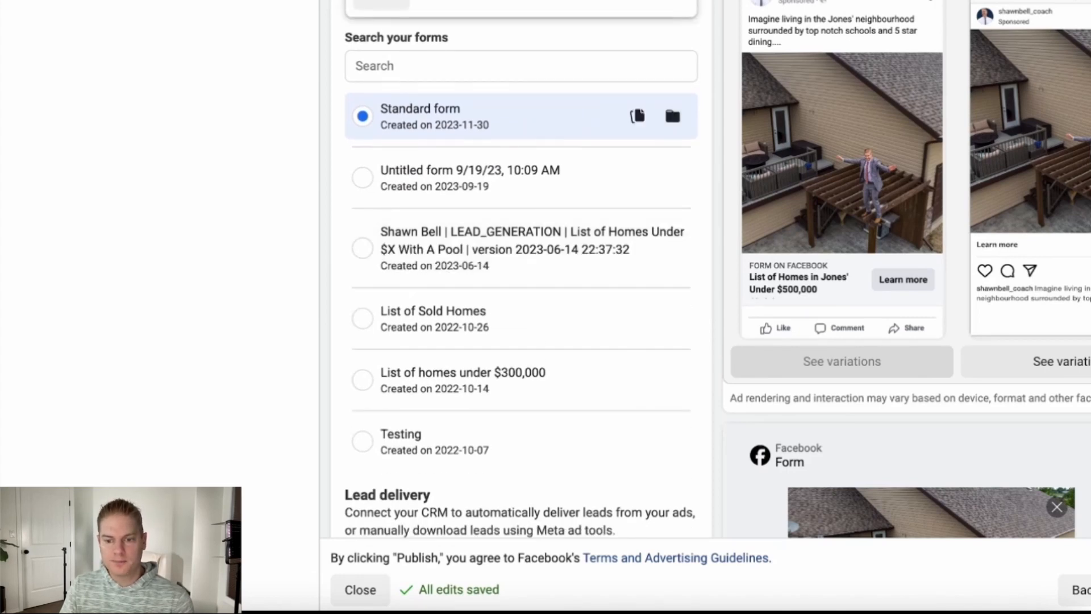
{"action": "left_click", "coordinate": [482, 56]}
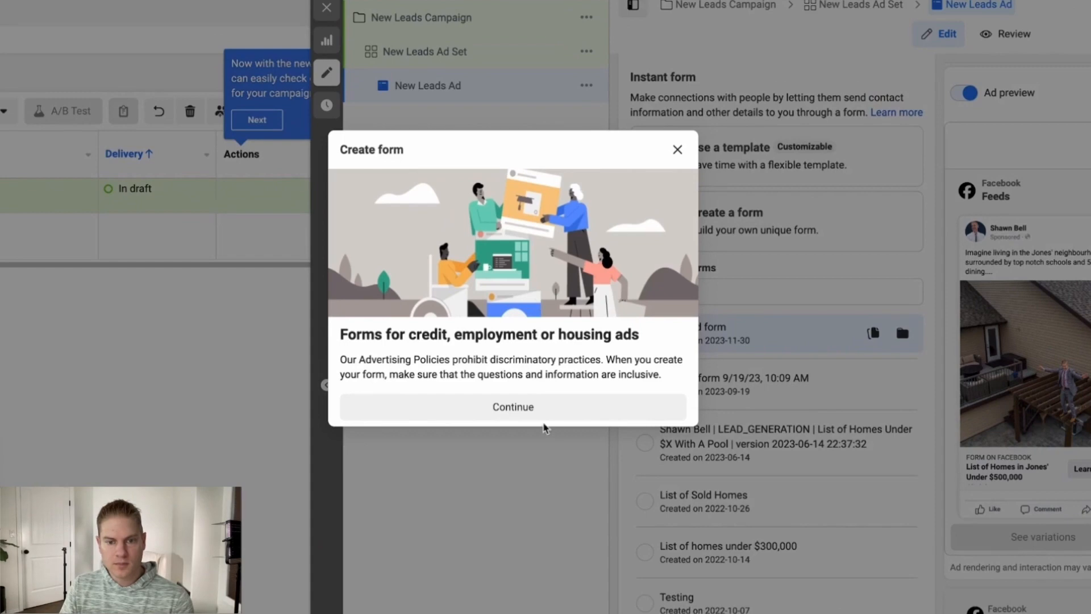
{"action": "left_click", "coordinate": [541, 414]}
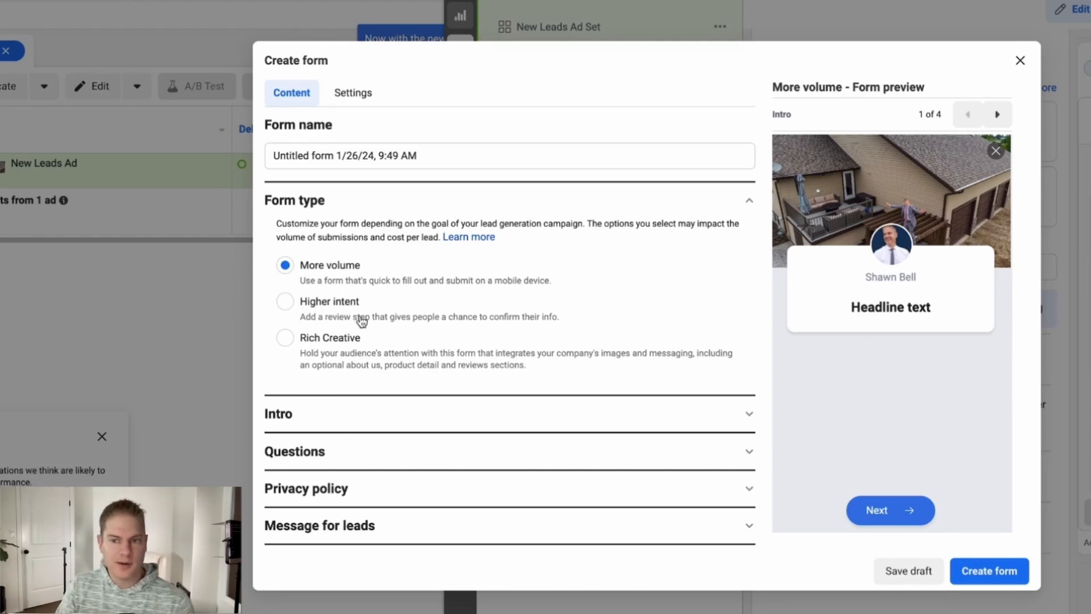
Step: In the form's intro, set the greeting headline to "Free list of homes in Jones' Under $500,000"
{"action": "left_click", "coordinate": [320, 417]}
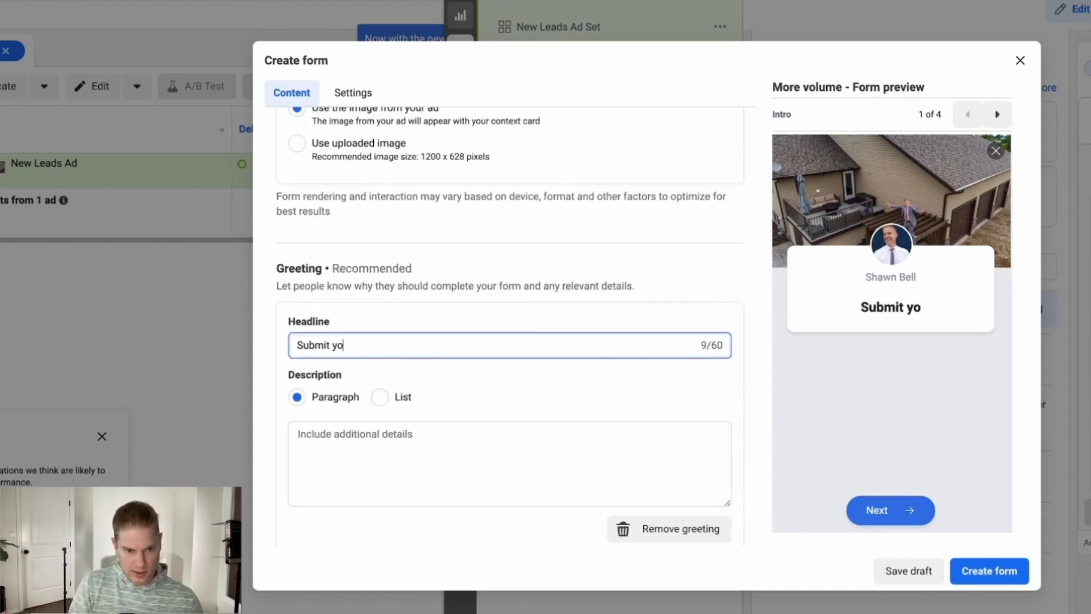
{"action": "key", "text": "BackSpace"}
{"action": "key", "text": "BackSpace"}
{"action": "key", "text": "BackSpace"}
{"action": "key", "text": "BackSpace"}
{"action": "key", "text": "BackSpace"}
{"action": "key", "text": "BackSpace"}
{"action": "key", "text": "BackSpace"}
{"action": "key", "text": "BackSpace"}
{"action": "key", "text": "BackSpace"}
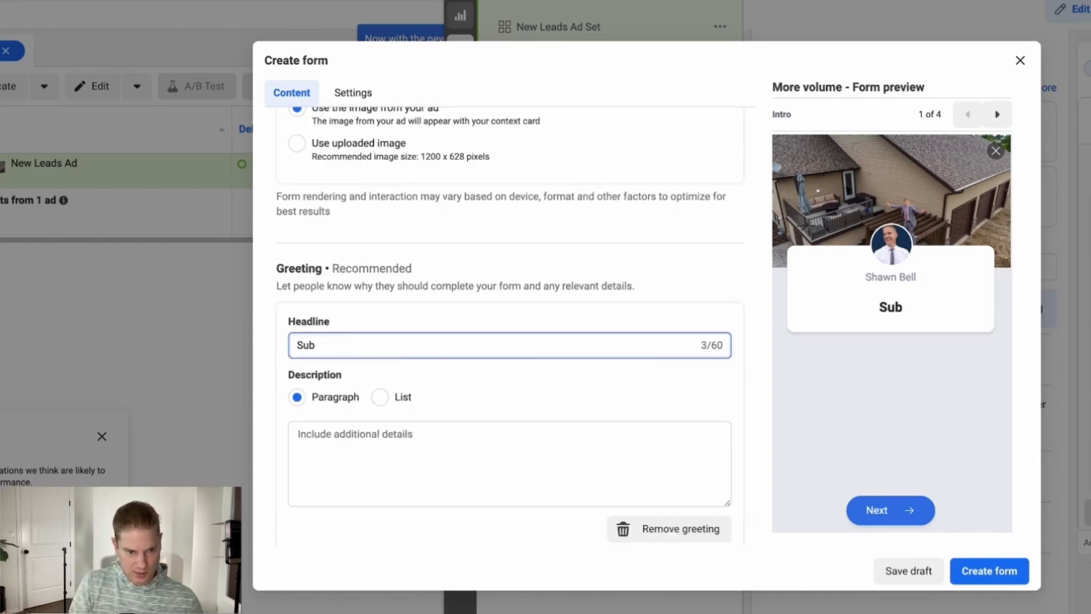
{"action": "type", "text": "Free list "}
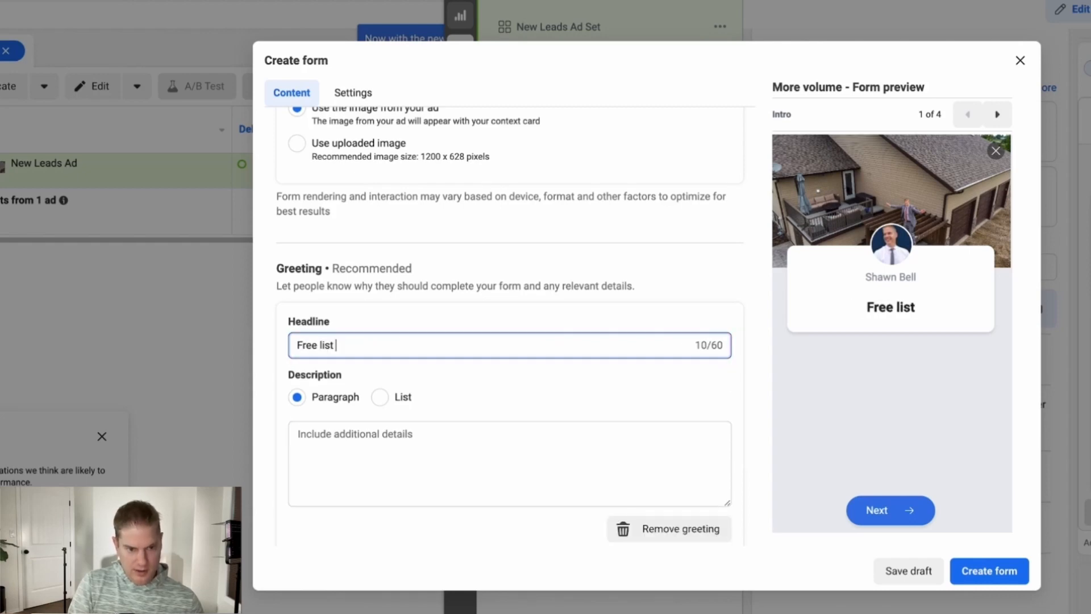
{"action": "type", "text": "of homes in Jo"}
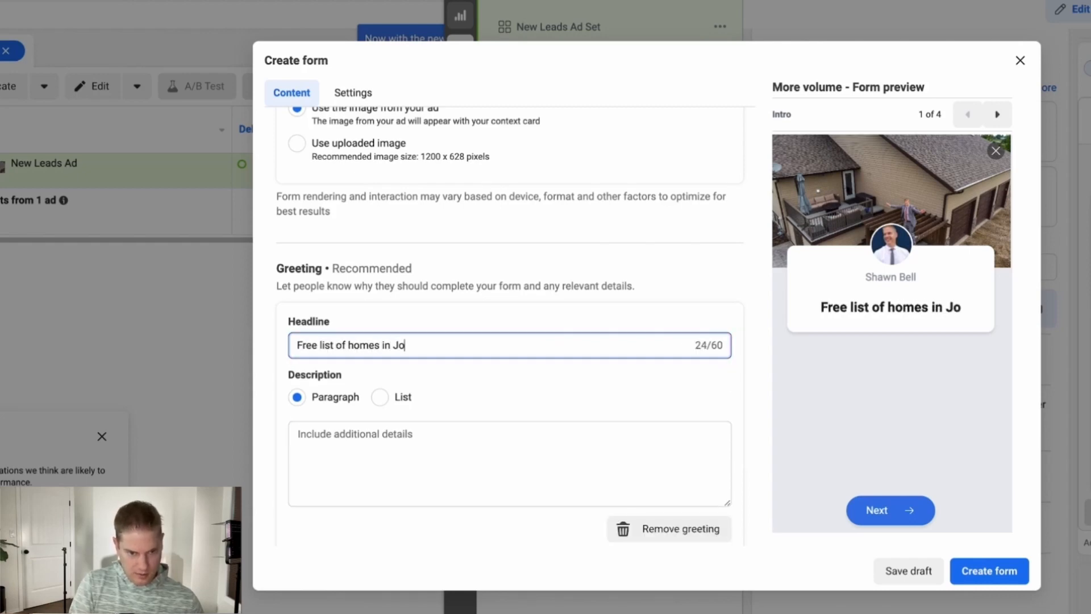
{"action": "type", "text": "nes' U"}
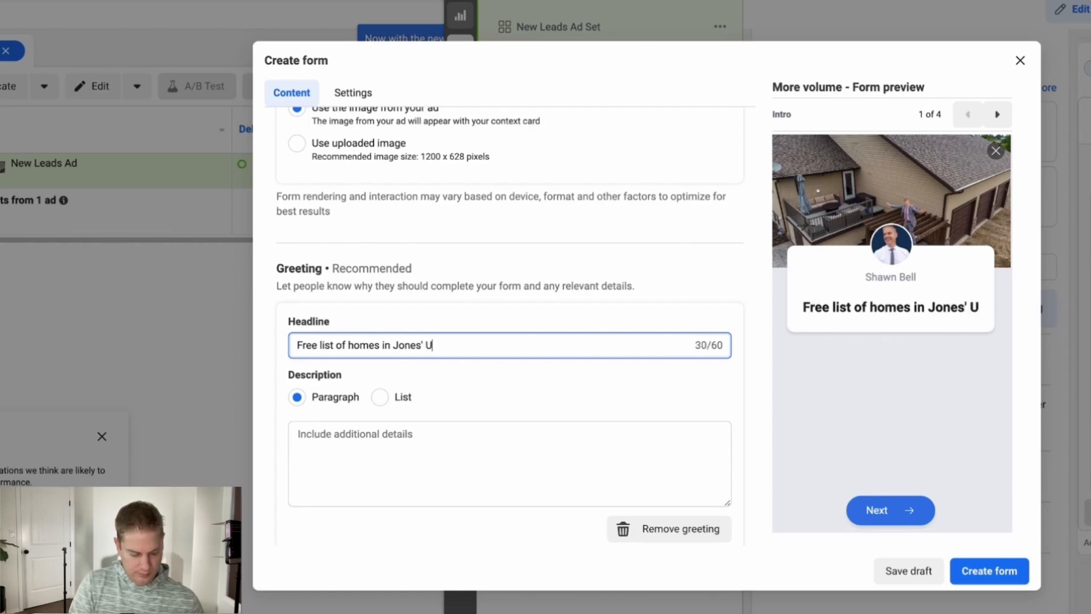
{"action": "type", "text": "nder $500,000"}
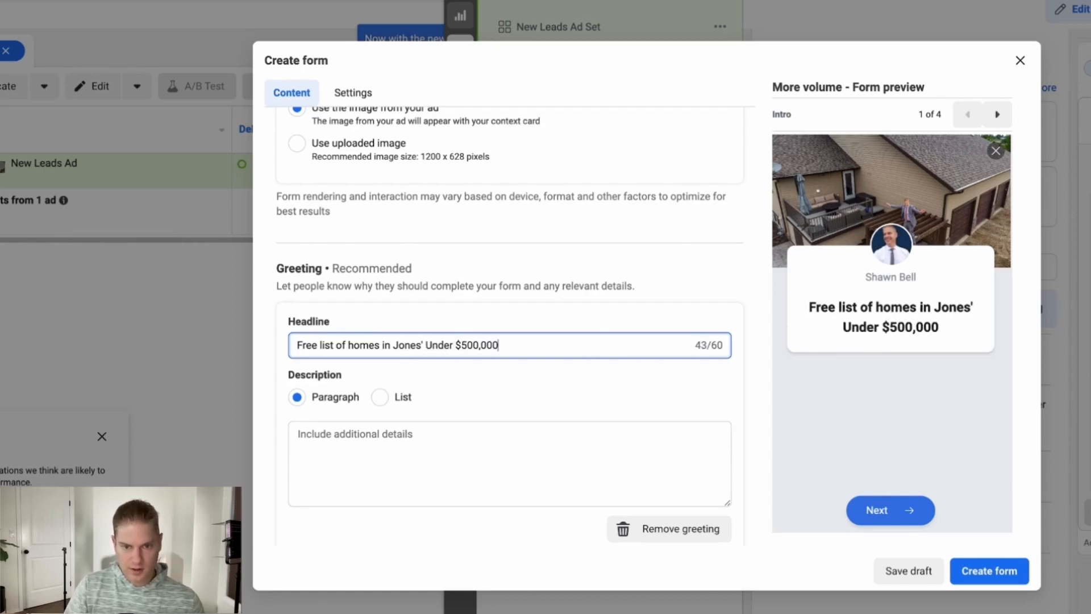
Step: Enter "Click next to get your free list" as the greeting's paragraph description
{"action": "left_click", "coordinate": [377, 452]}
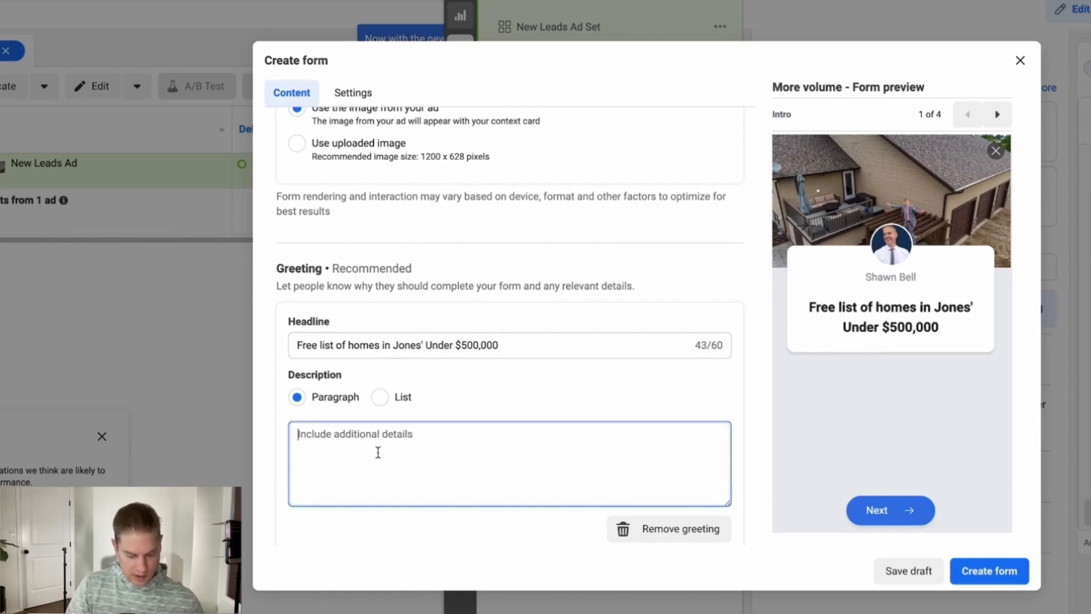
{"action": "type", "text": "Click next to "}
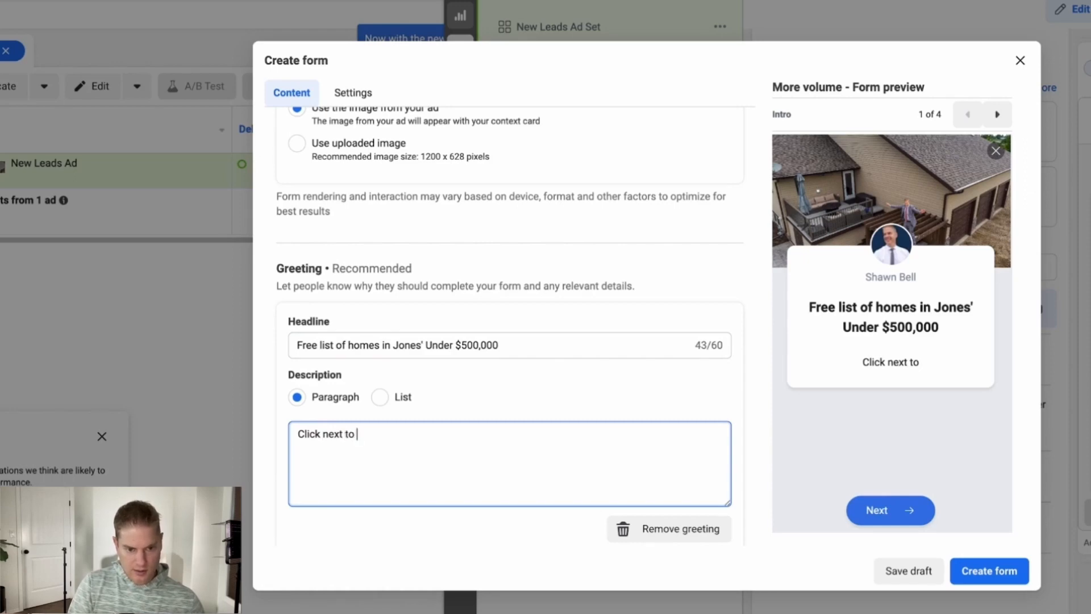
{"action": "type", "text": "get your free list"}
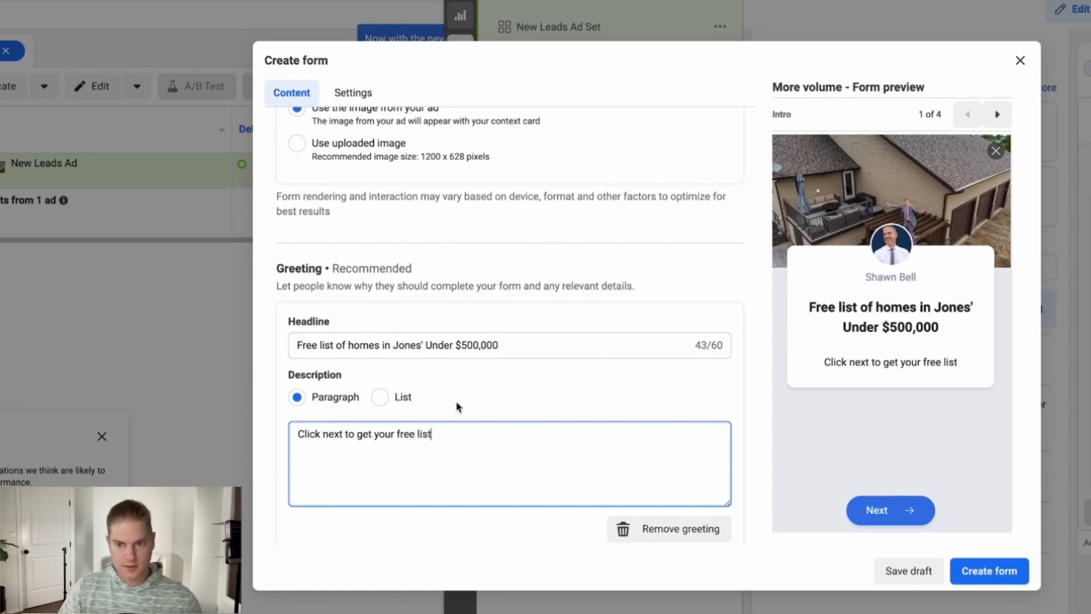
{"action": "scroll", "coordinate": [455, 401], "scroll_direction": "down", "scroll_amount": 3}
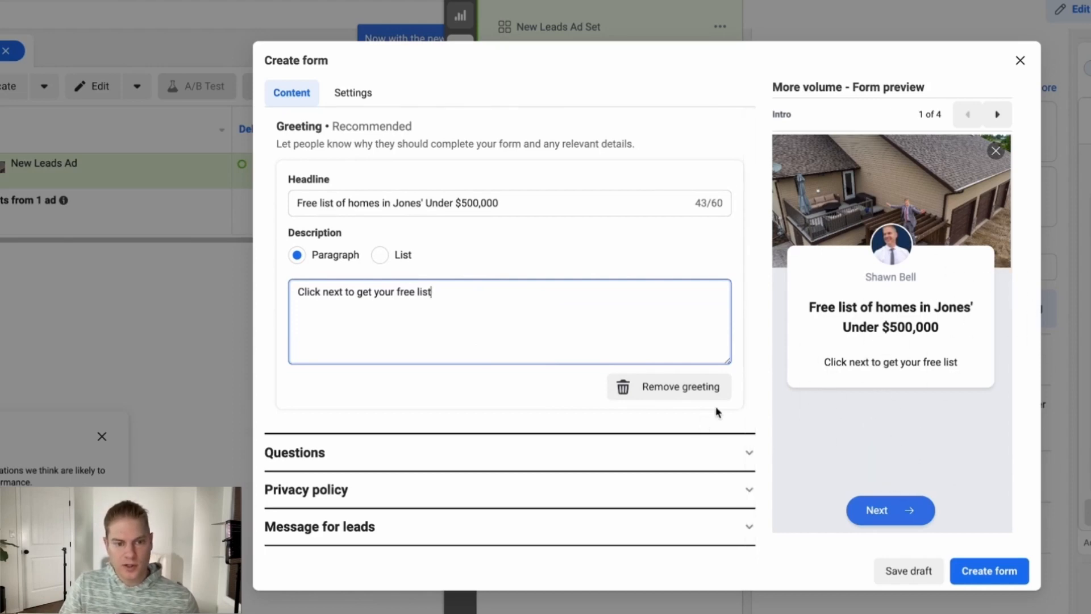
Step: In the form's prefill questions, add the Phone number contact field and move Full name above Email
{"action": "left_click", "coordinate": [340, 453]}
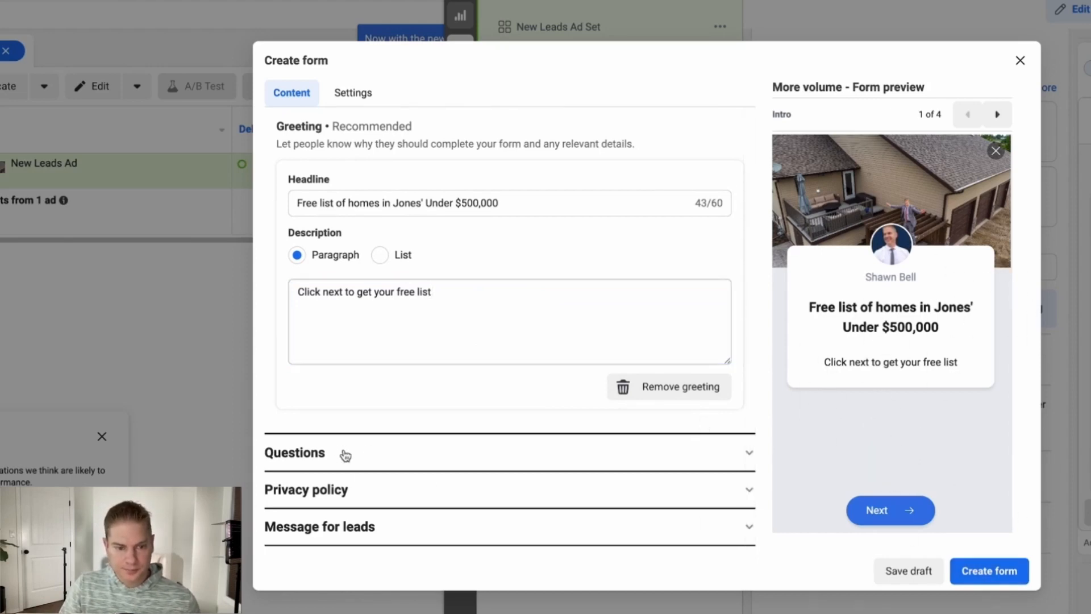
{"action": "scroll", "coordinate": [493, 305], "scroll_direction": "down", "scroll_amount": 3}
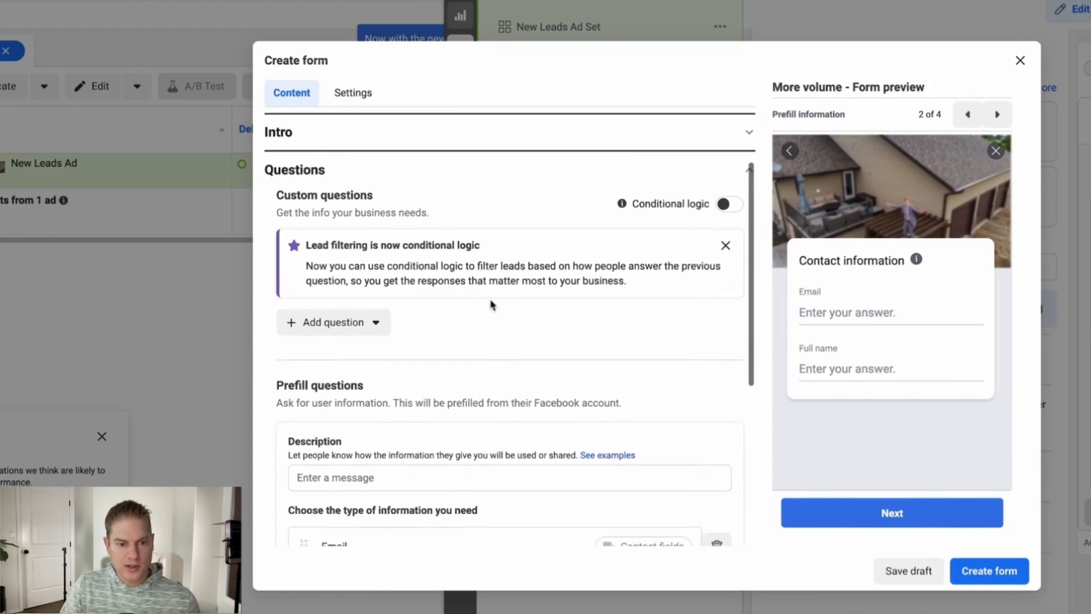
{"action": "scroll", "coordinate": [492, 305], "scroll_direction": "down", "scroll_amount": 3}
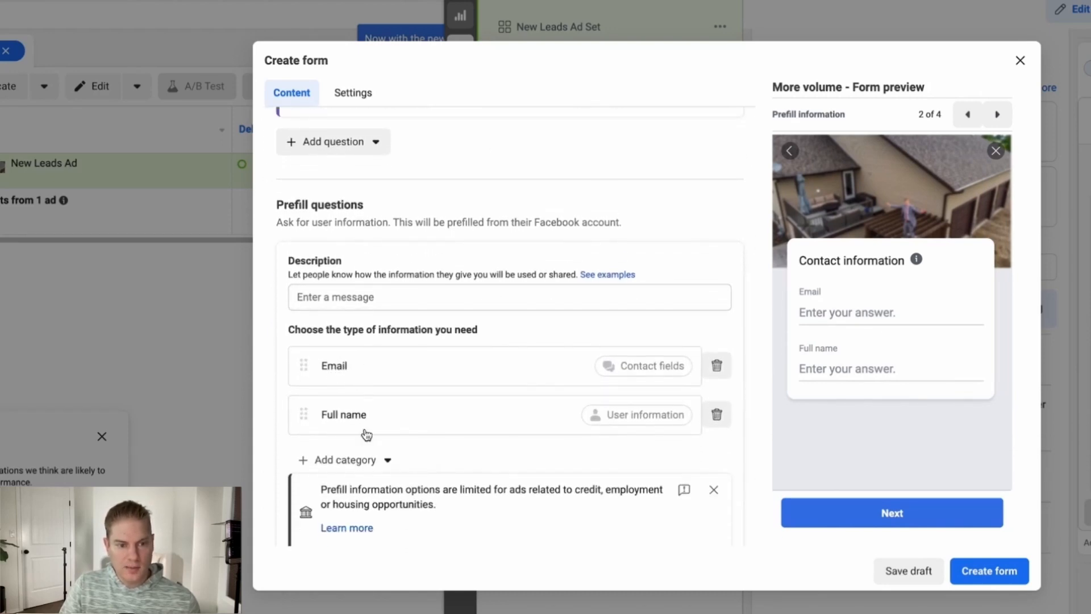
{"action": "left_click", "coordinate": [383, 460]}
{"action": "scroll", "coordinate": [462, 392], "scroll_direction": "down", "scroll_amount": 2}
{"action": "mouse_move", "coordinate": [407, 517]}
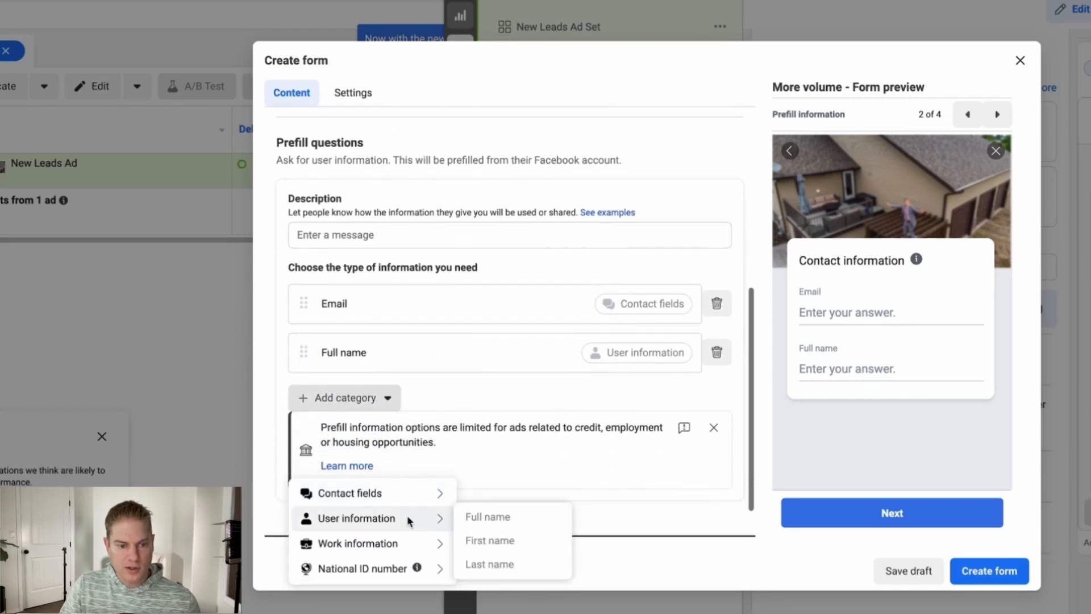
{"action": "mouse_move", "coordinate": [383, 496]}
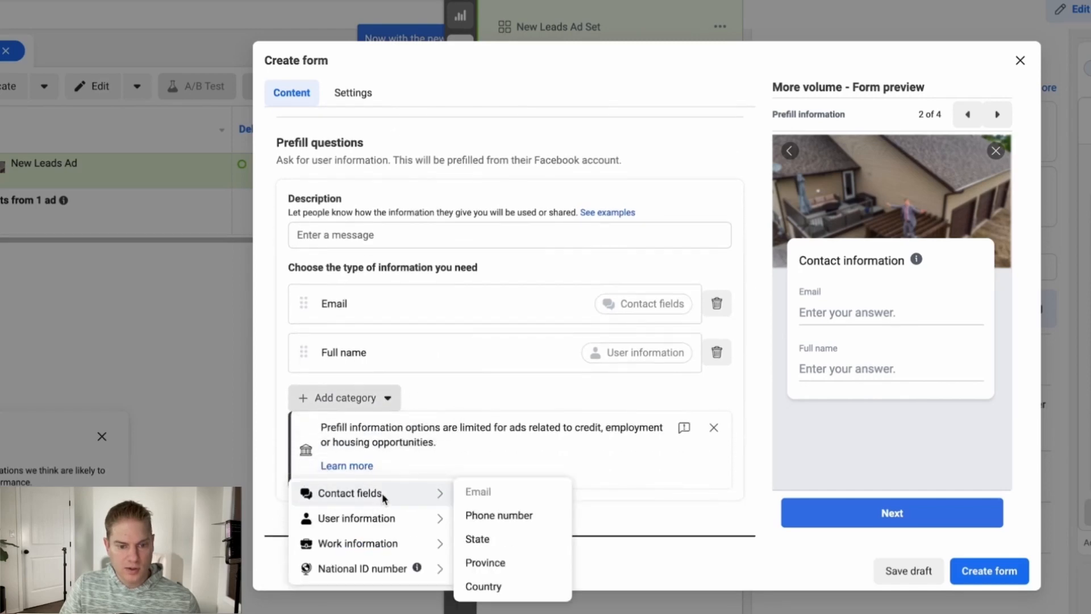
{"action": "left_click", "coordinate": [494, 516]}
{"action": "left_click_drag", "start_coordinate": [303, 353], "coordinate": [305, 291]}
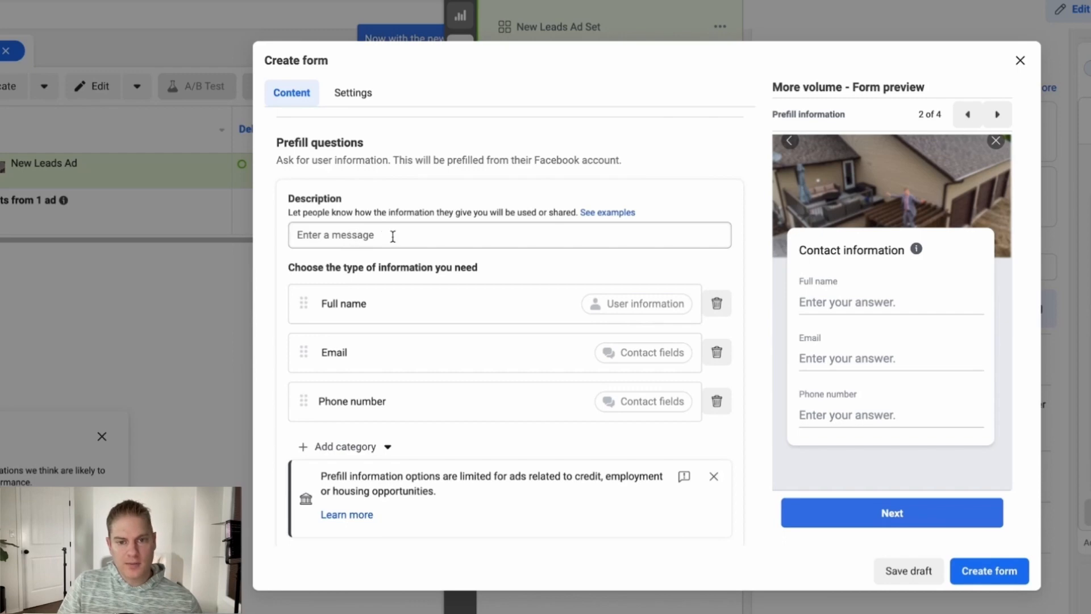
Step: Open the examples for the prefill description and read Meta's guidance on notices in lead ads
{"action": "left_click", "coordinate": [608, 212]}
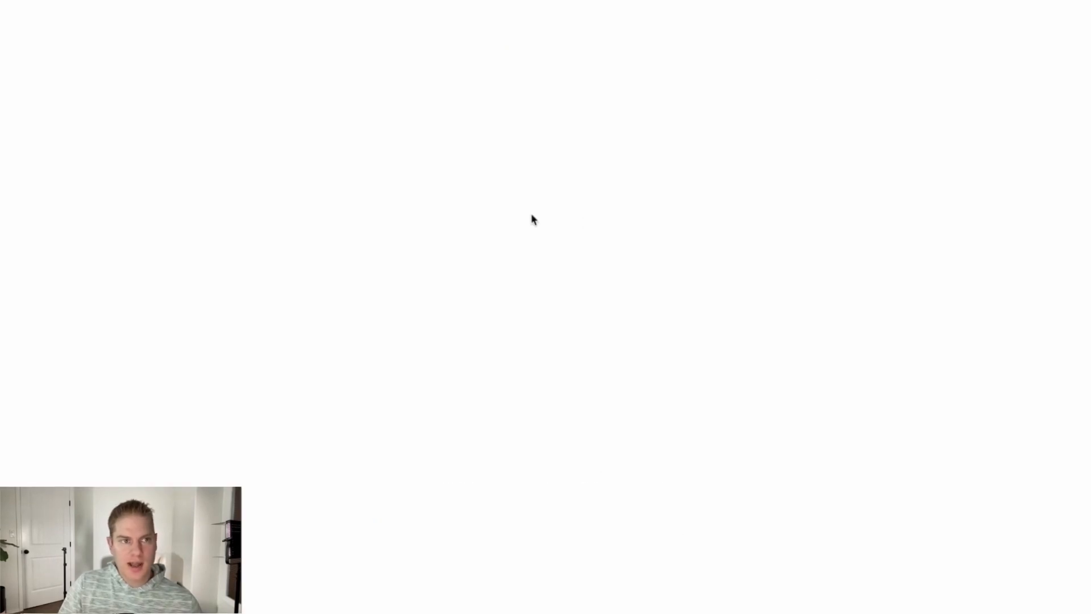
{"action": "scroll", "coordinate": [382, 275], "scroll_direction": "down", "scroll_amount": 3}
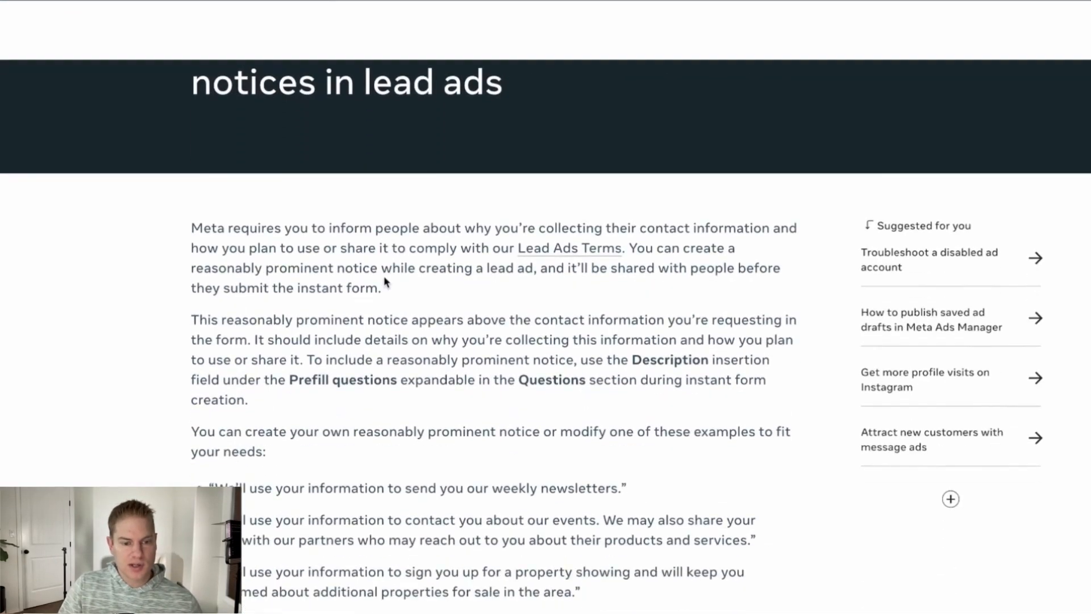
{"action": "scroll", "coordinate": [383, 275], "scroll_direction": "down", "scroll_amount": 5}
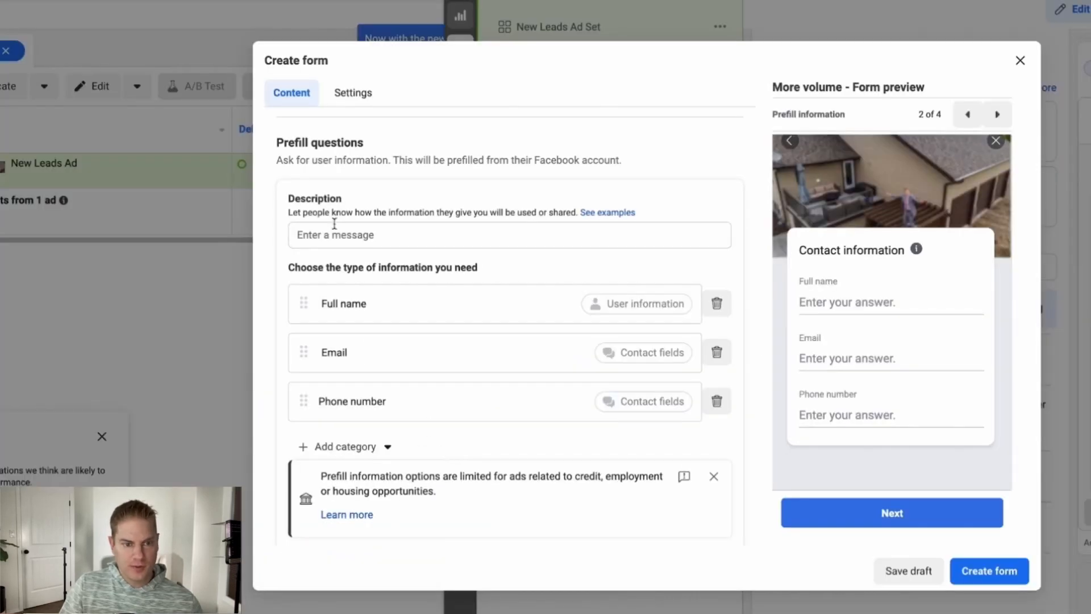
Step: Enter "We will contact you to make sure you received the free list. If not we will resend it" as the prefill questions' description
{"action": "left_click", "coordinate": [338, 233]}
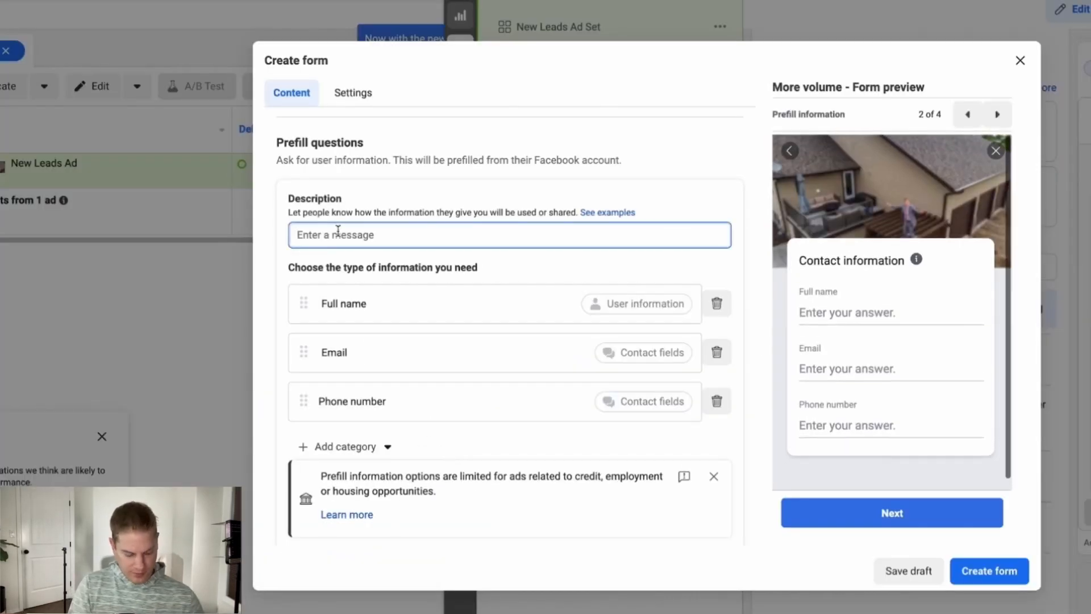
{"action": "type", "text": "We wi"}
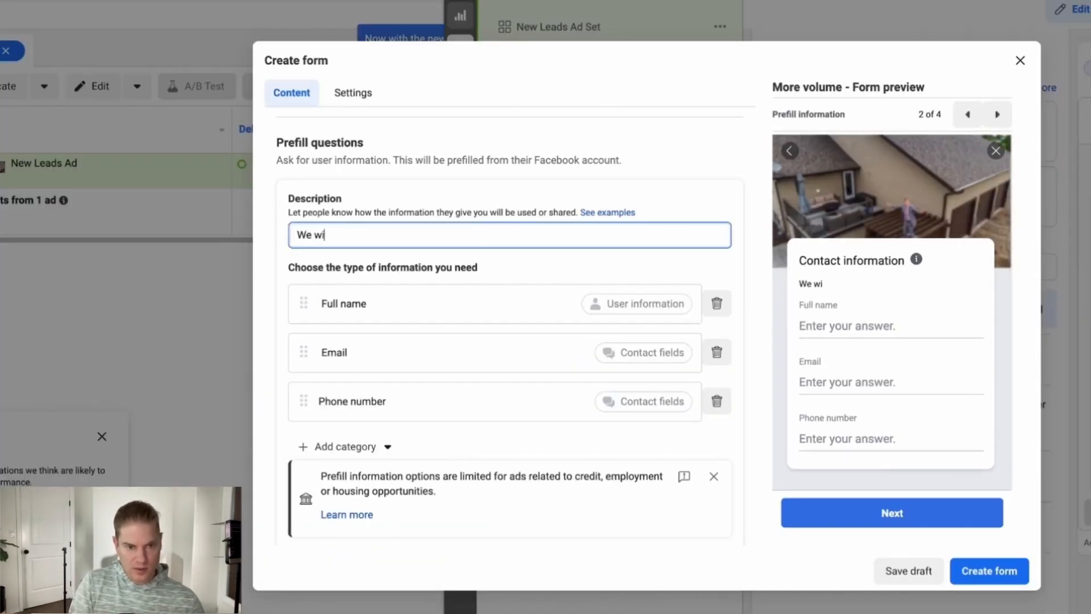
{"action": "type", "text": "ll contact you "}
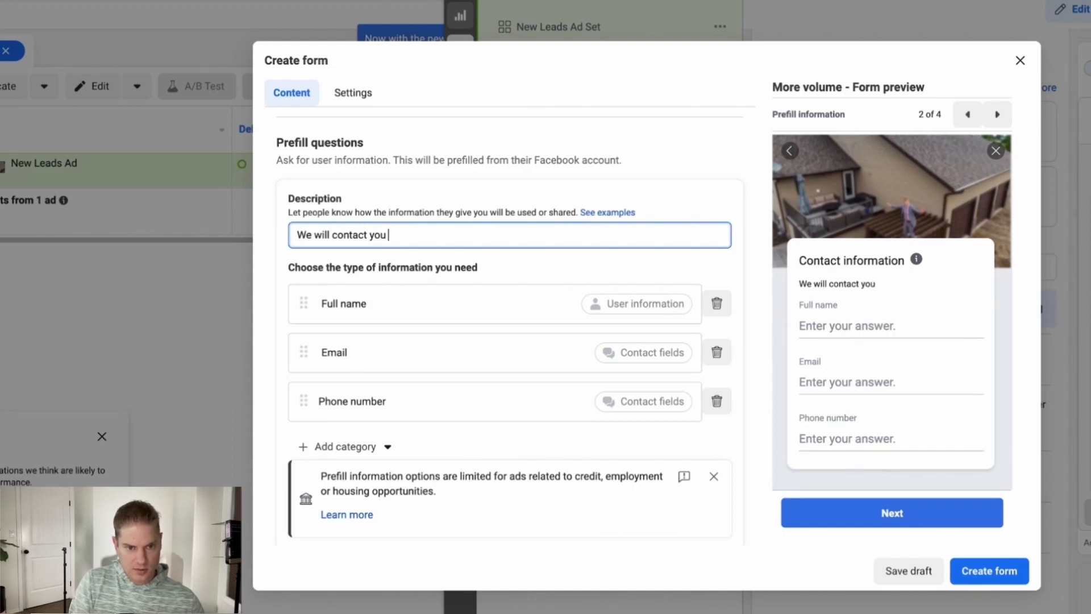
{"action": "type", "text": "to make sure you re"}
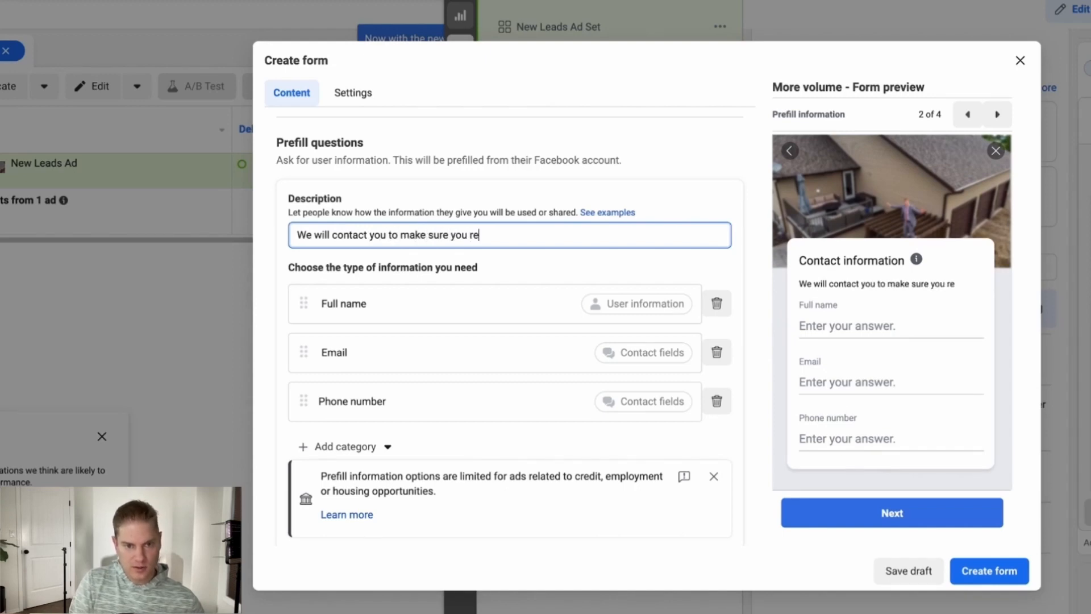
{"action": "type", "text": "ceived the "}
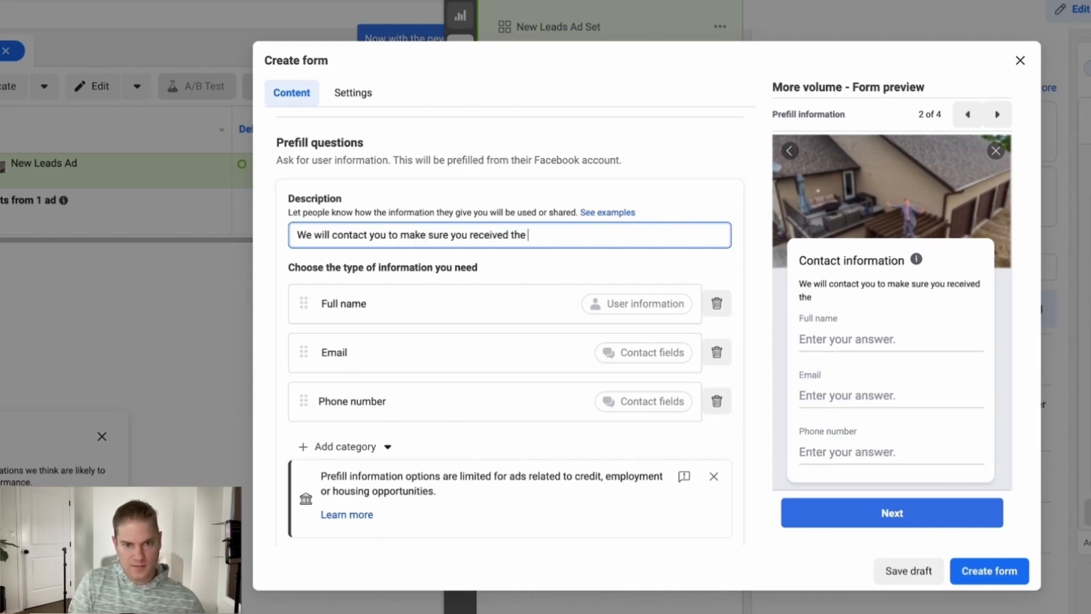
{"action": "type", "text": "free list"}
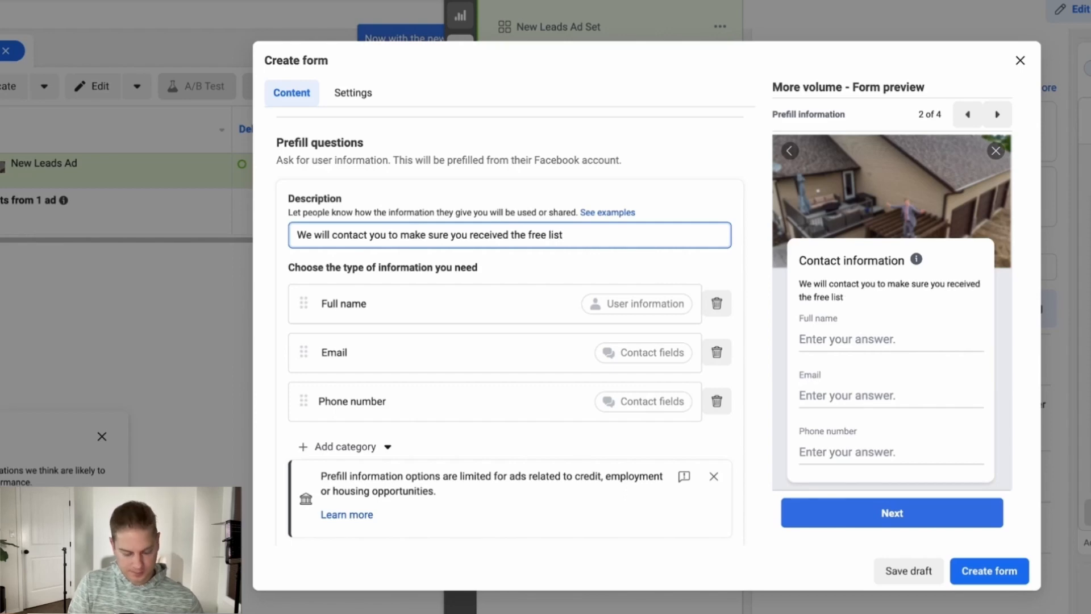
{"action": "type", "text": ". If not we "}
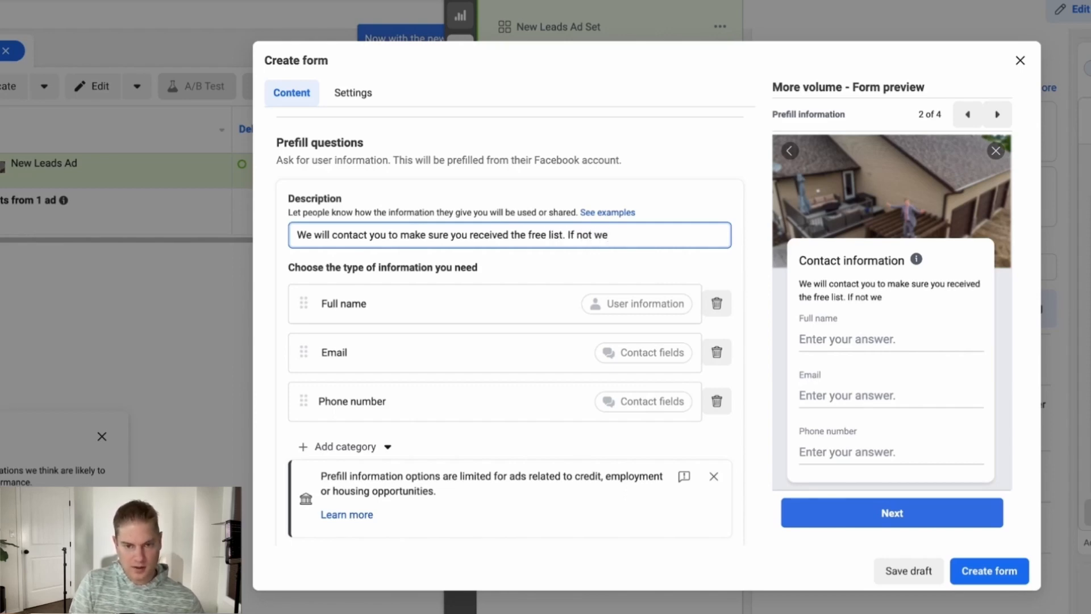
{"action": "type", "text": "will r"}
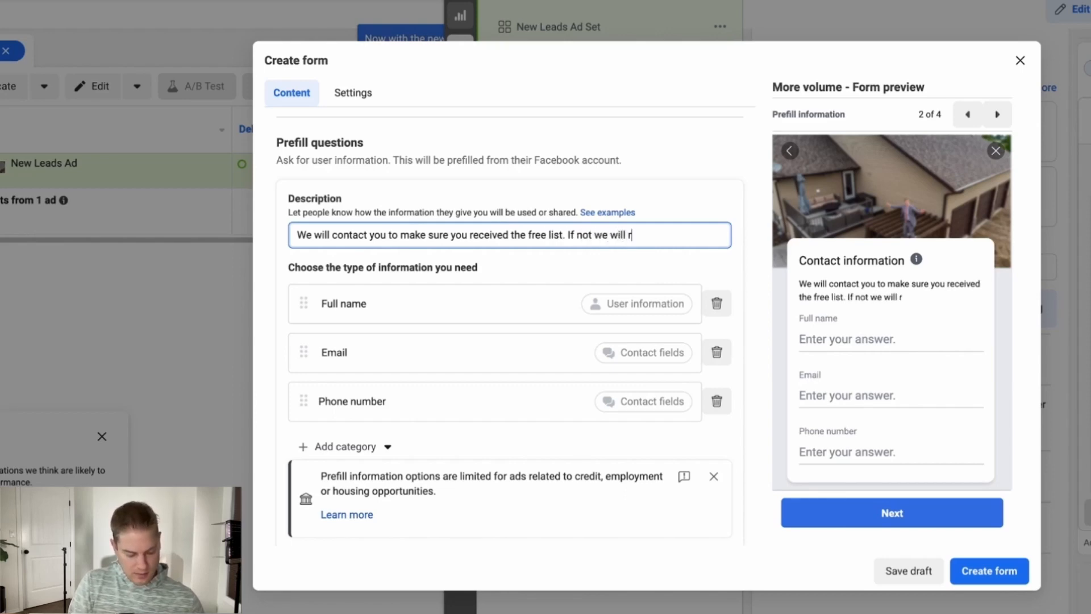
{"action": "type", "text": "esend it"}
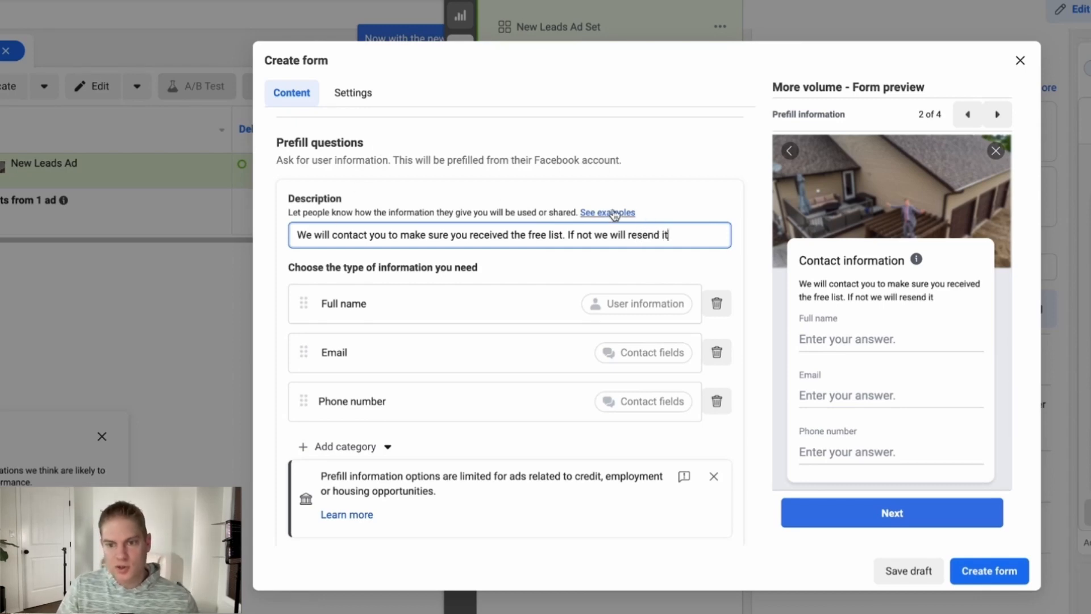
Step: Open the form's privacy policy settings and add a custom disclaimer
{"action": "scroll", "coordinate": [614, 228], "scroll_direction": "down", "scroll_amount": 5}
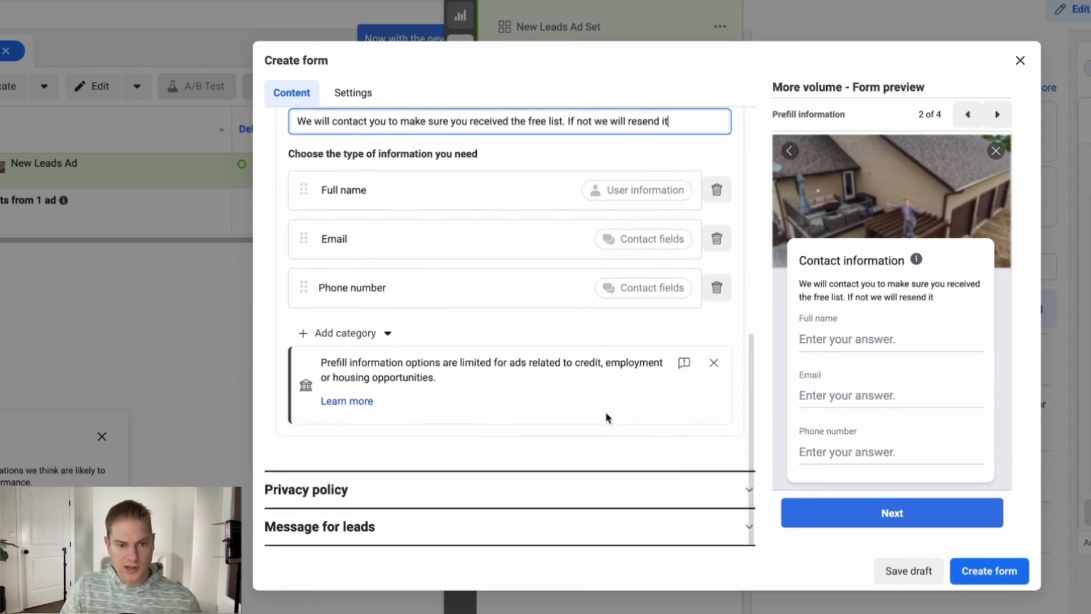
{"action": "left_click", "coordinate": [447, 497]}
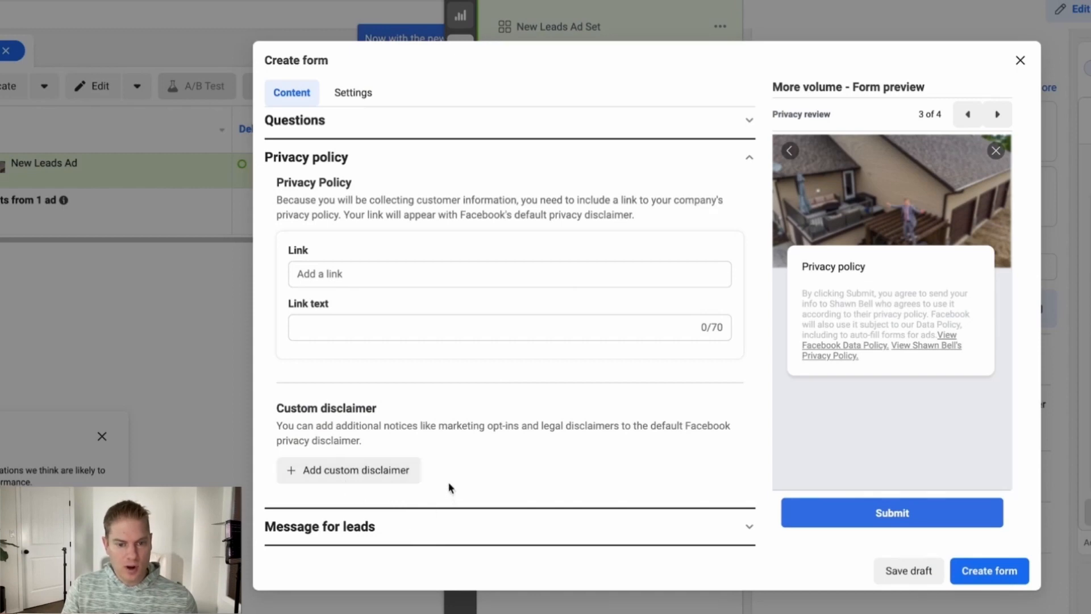
{"action": "left_click", "coordinate": [398, 479]}
{"action": "scroll", "coordinate": [519, 417], "scroll_direction": "down", "scroll_amount": 2}
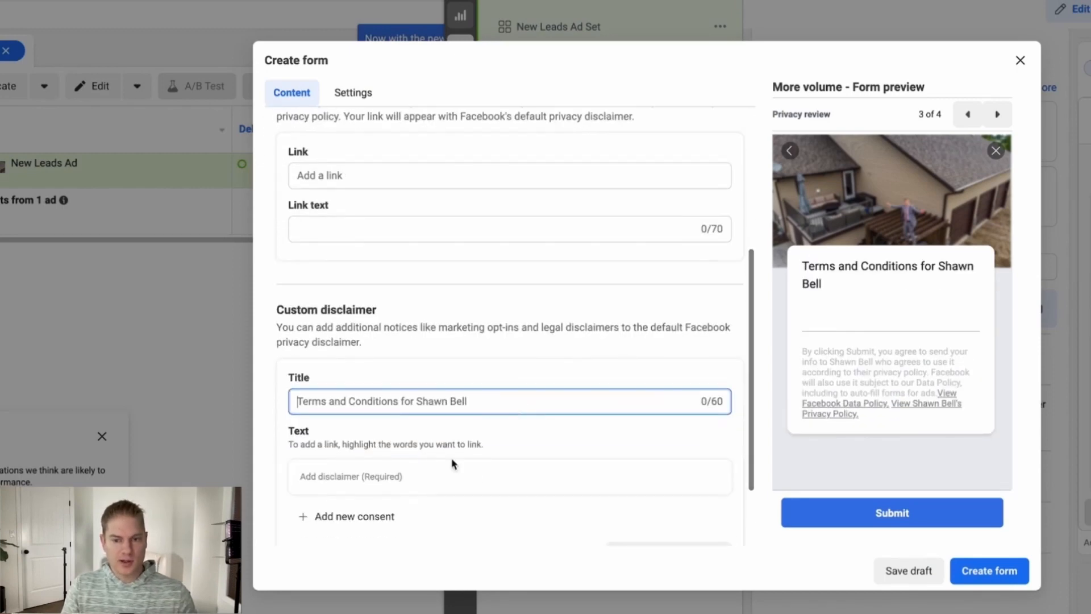
Step: Replace the description of the message for leads with "Click VIEW HOMES NOW To Get Your List"
{"action": "scroll", "coordinate": [513, 429], "scroll_direction": "down", "scroll_amount": 2}
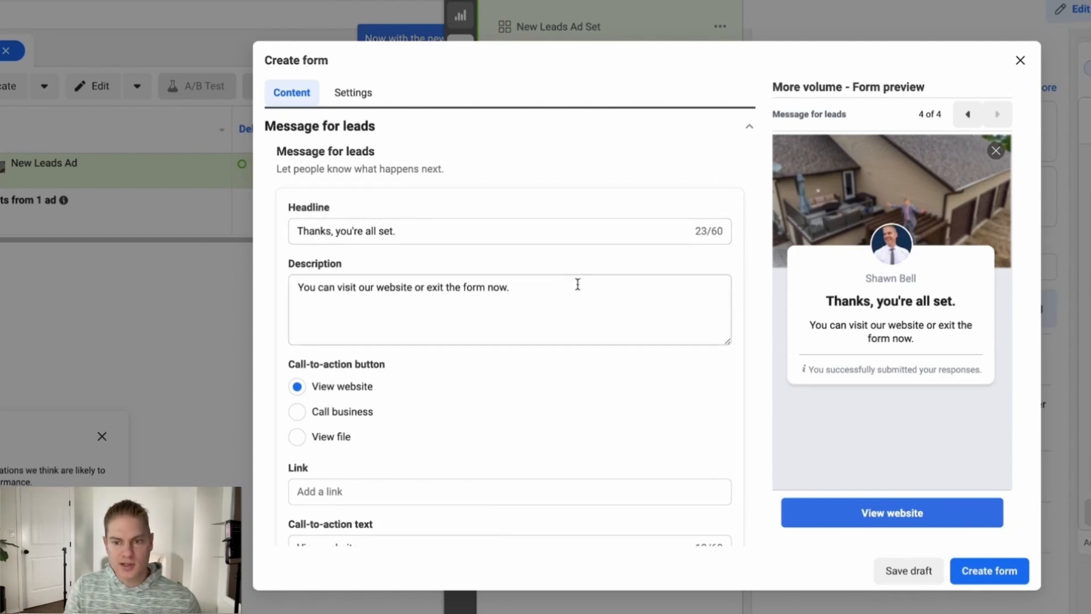
{"action": "left_click", "coordinate": [470, 293]}
{"action": "key", "text": "ctrl+a"}
{"action": "scroll", "coordinate": [606, 293], "scroll_direction": "down", "scroll_amount": 1}
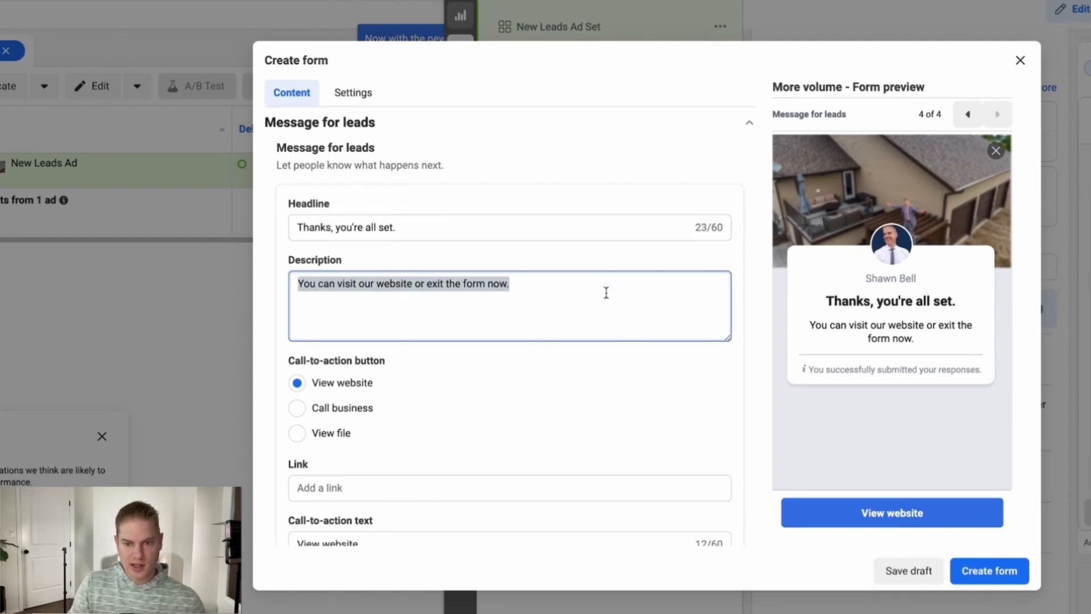
{"action": "type", "text": "Cl"}
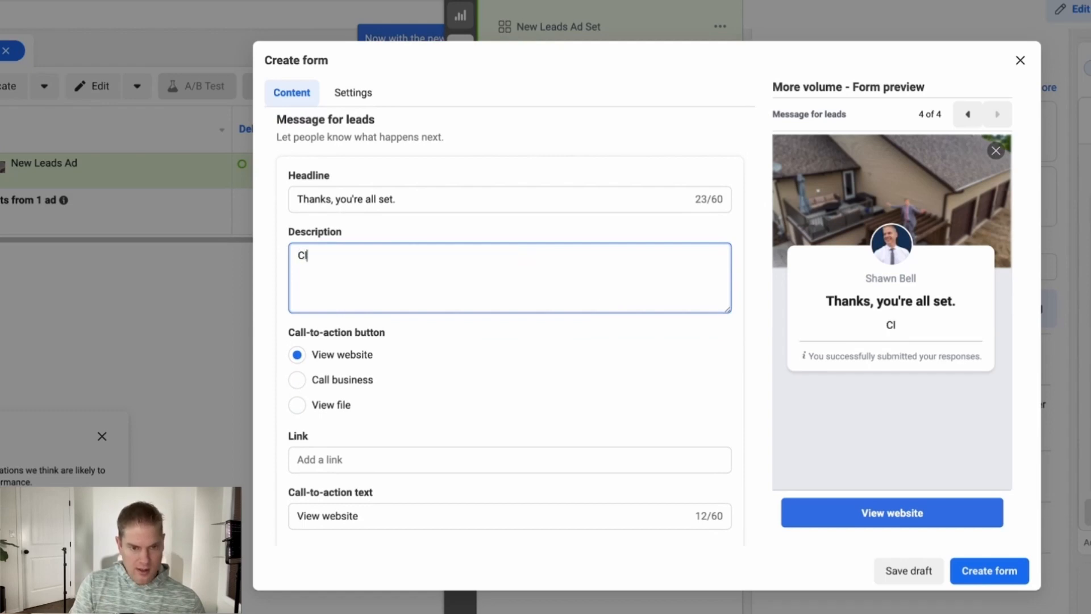
{"action": "type", "text": "ick VIEW HOMES "}
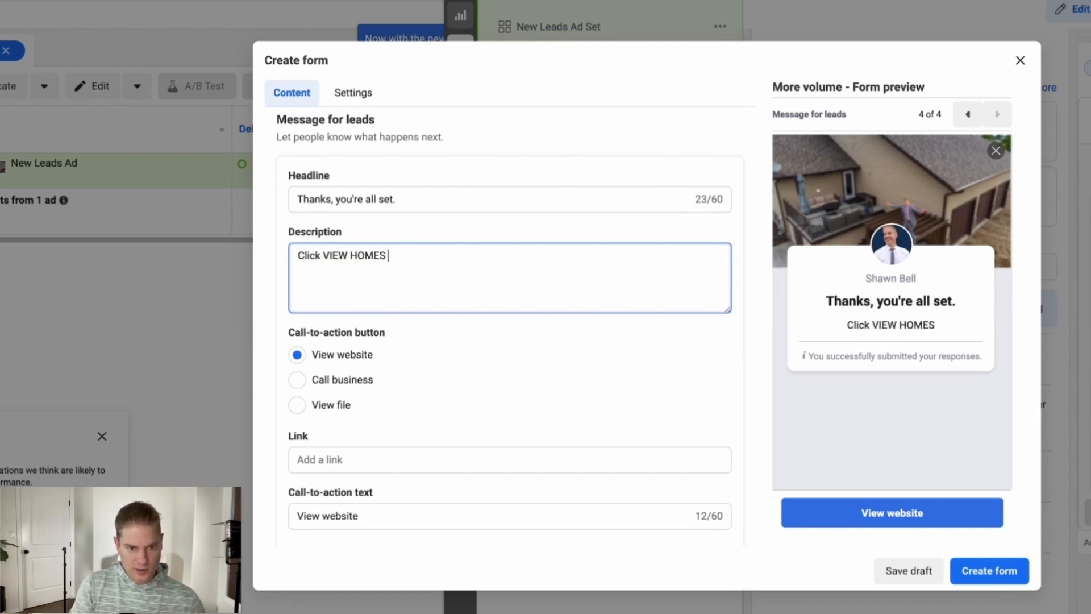
{"action": "type", "text": "NOW To Get"}
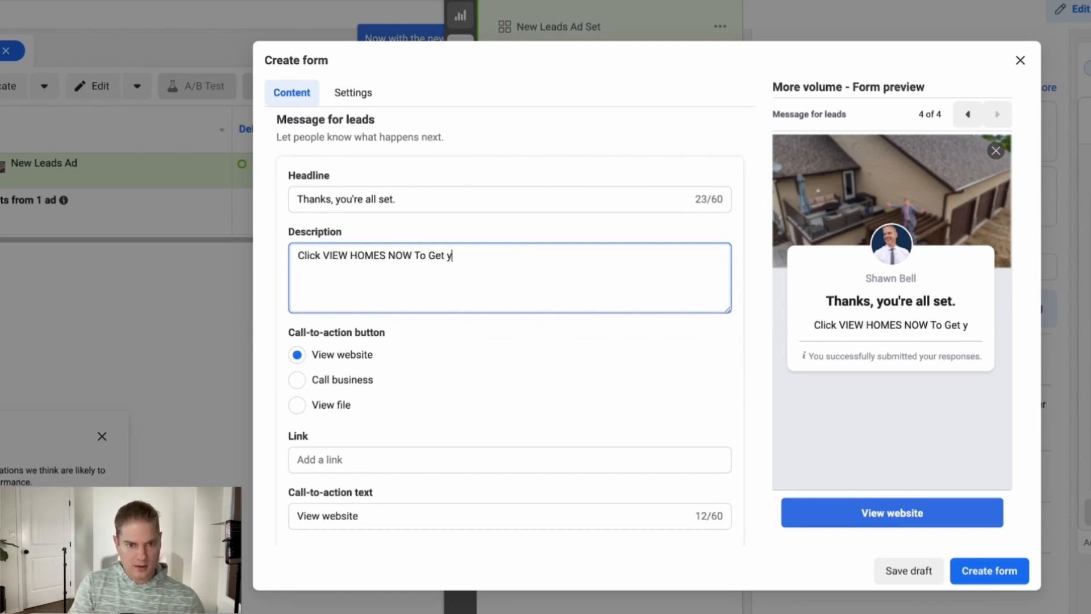
{"action": "type", "text": " Your List"}
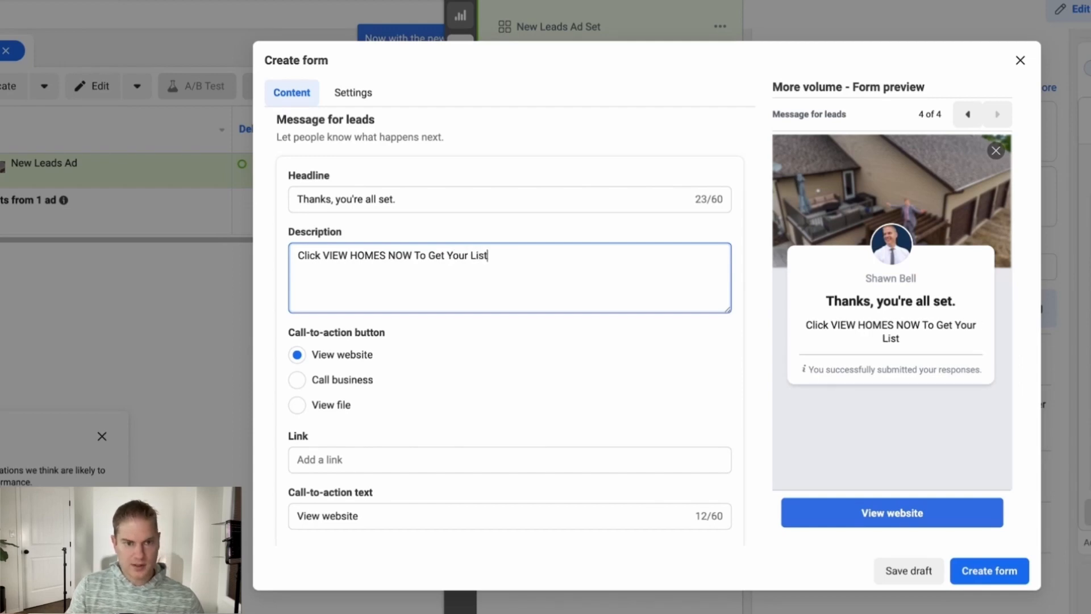
Step: Set the call-to-action text of the message for leads to "VIEW HOMES NOW"
{"action": "scroll", "coordinate": [378, 485], "scroll_direction": "down", "scroll_amount": 1}
{"action": "left_click_drag", "start_coordinate": [378, 485], "coordinate": [248, 482]}
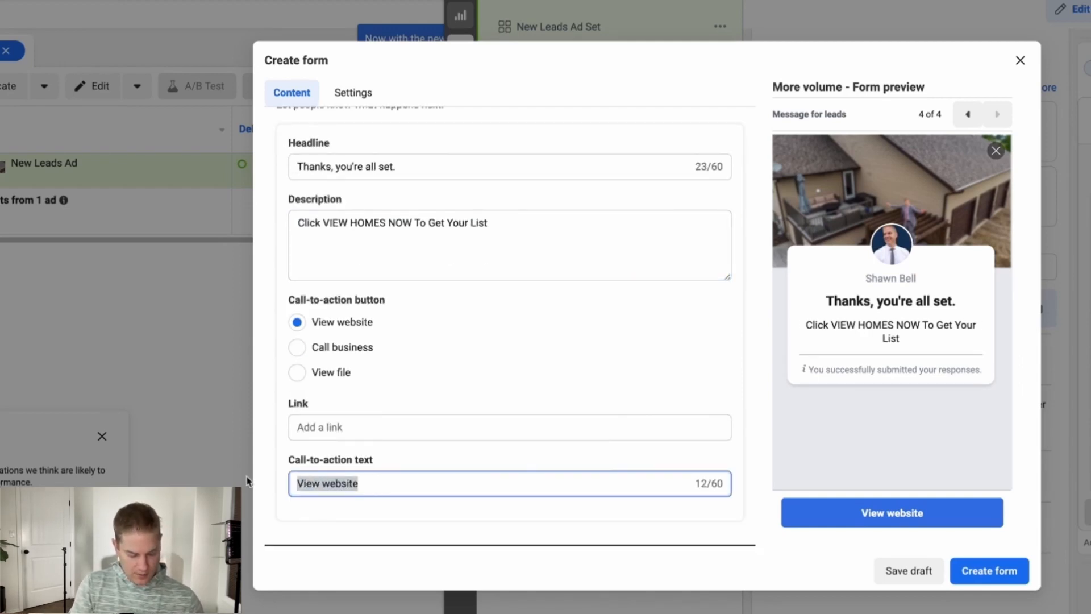
{"action": "type", "text": "VIEW HOMES NOWS"}
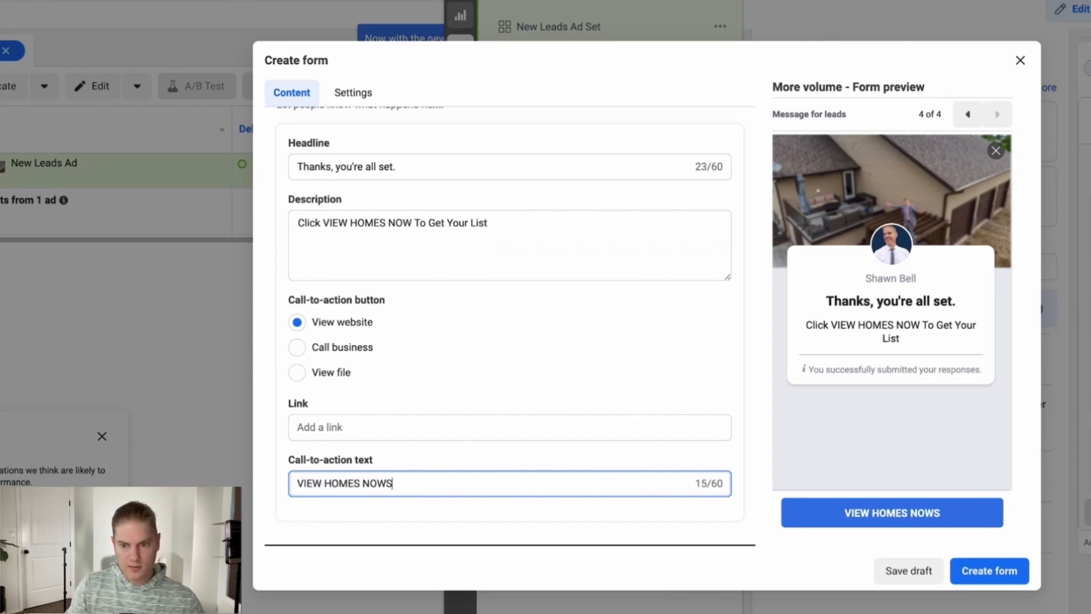
{"action": "key", "text": "BackSpace"}
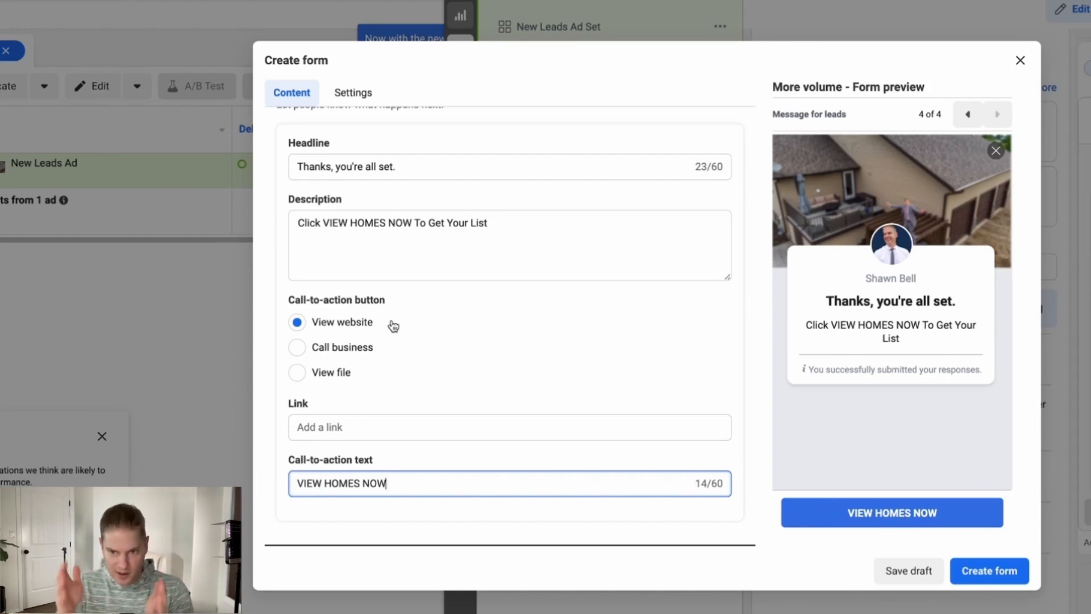
Step: Go to the website link of the message for leads, and close the form editor without creating the form
{"action": "left_click", "coordinate": [333, 428]}
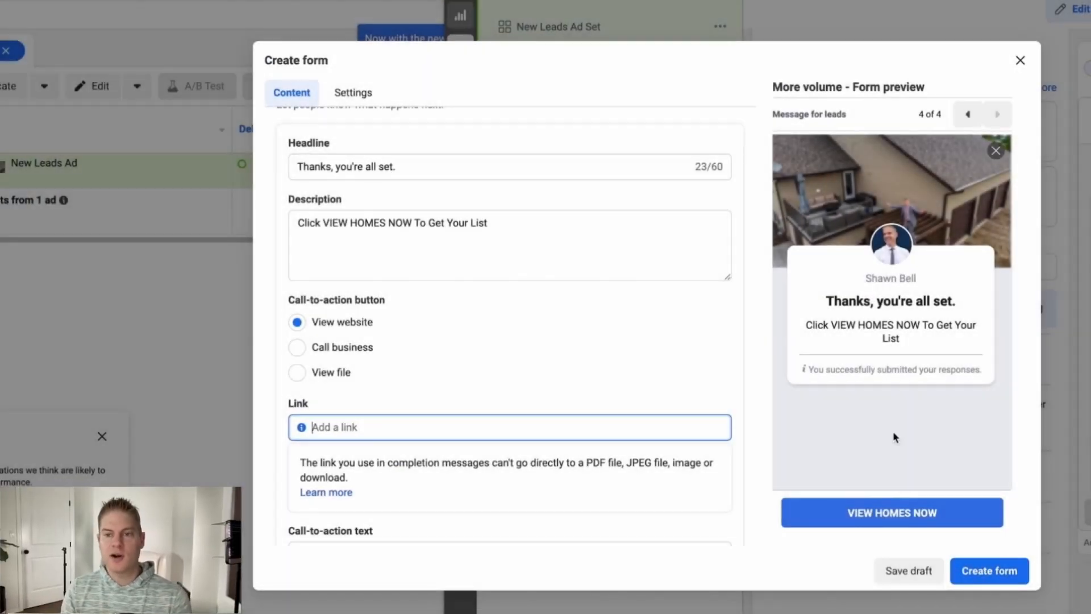
{"action": "left_click", "coordinate": [1021, 61]}
{"action": "left_click", "coordinate": [801, 256]}
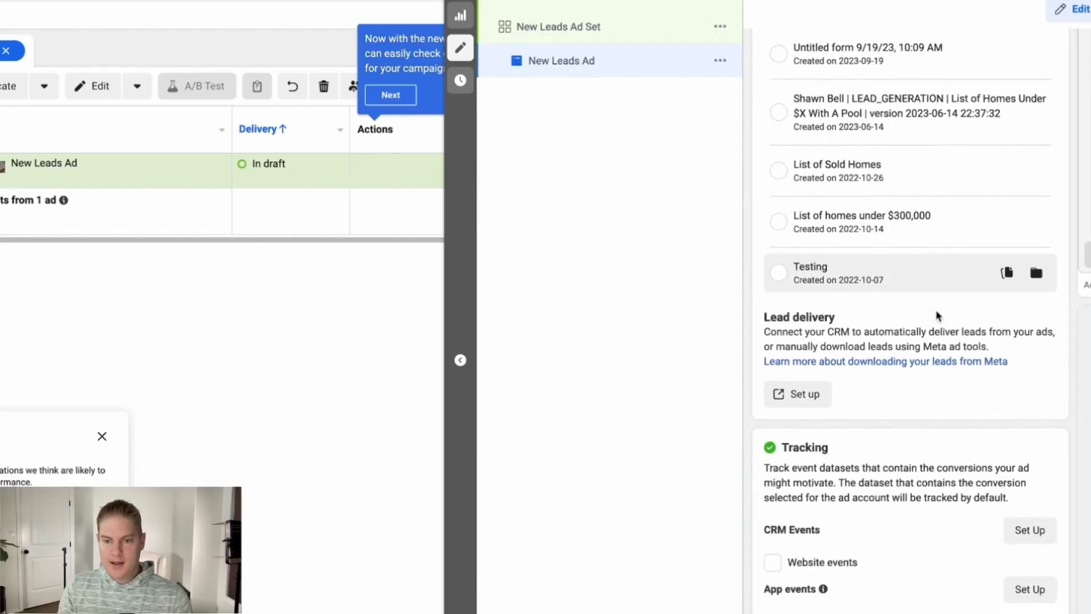